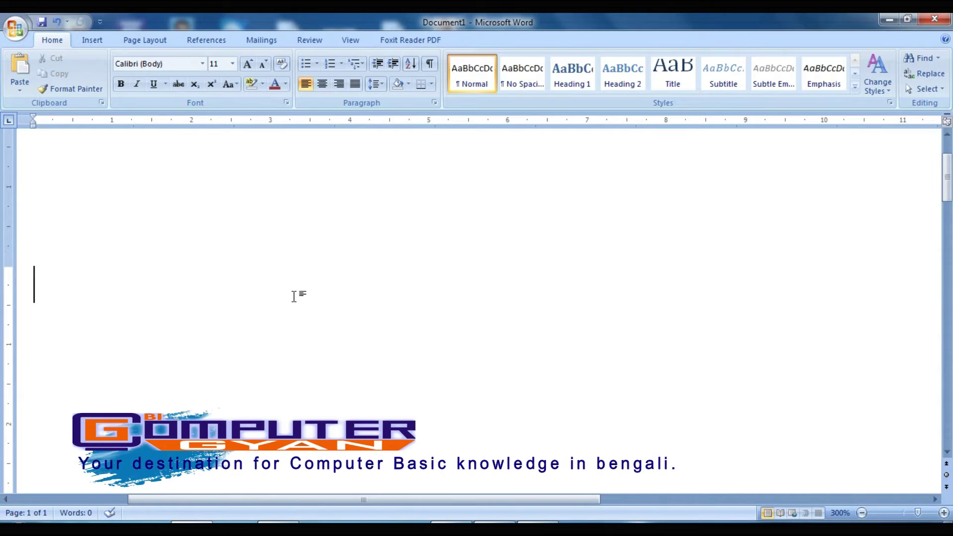
Review the Font dialog's Font and Character Spacing tabs unchanged, then switch to a kerning reference image
click(285, 102)
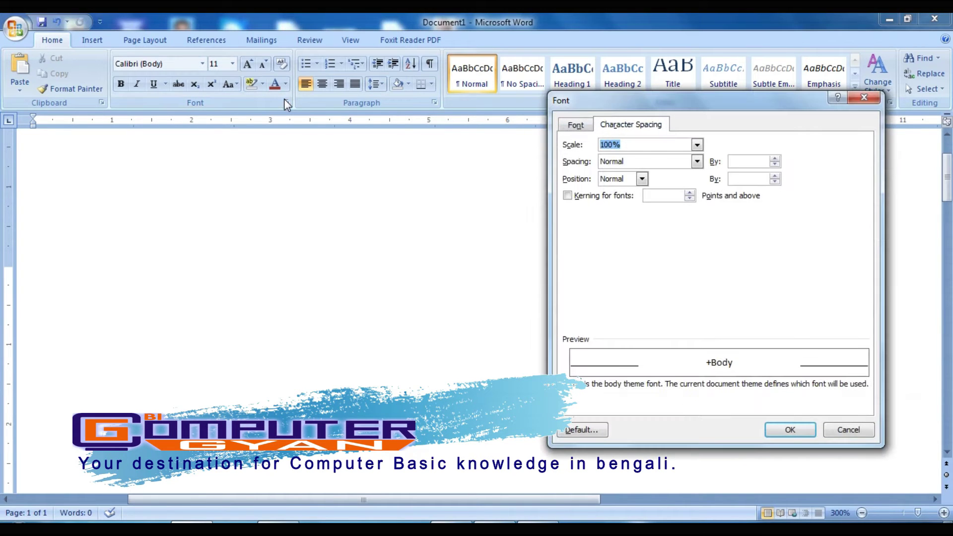
click(575, 125)
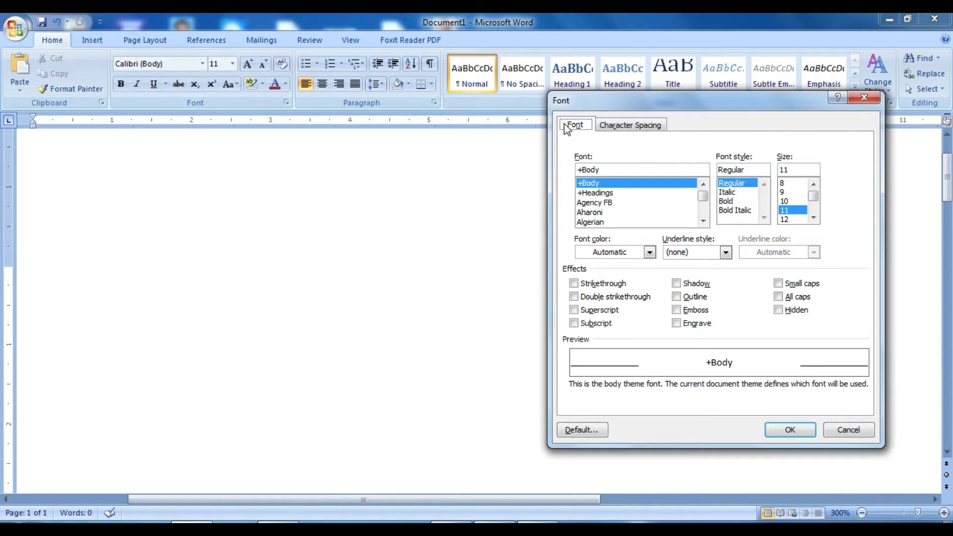
click(621, 132)
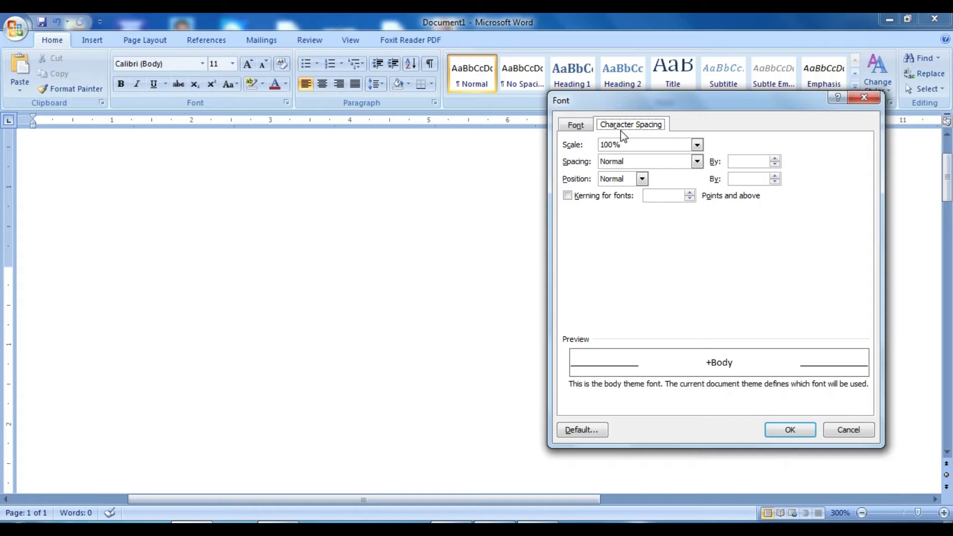
click(875, 98)
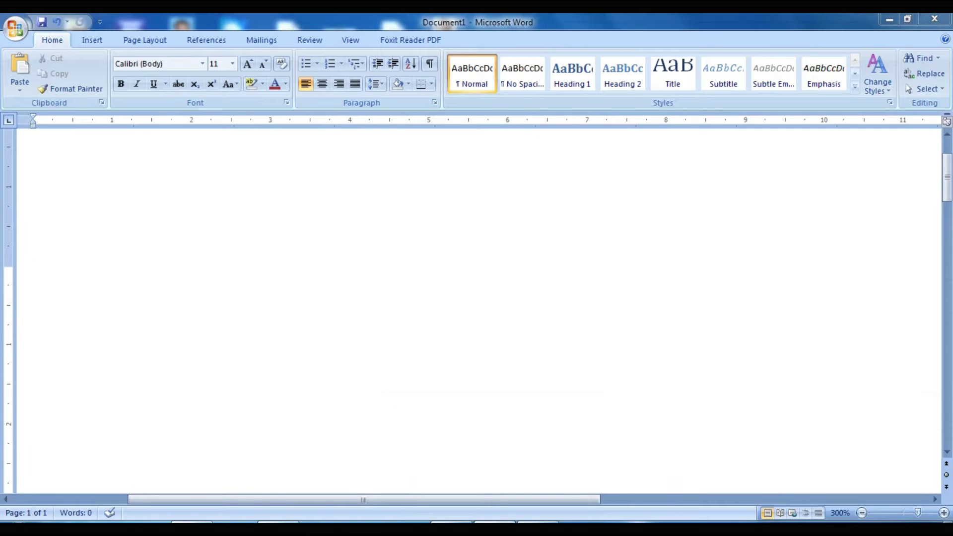
key(alt+Tab)
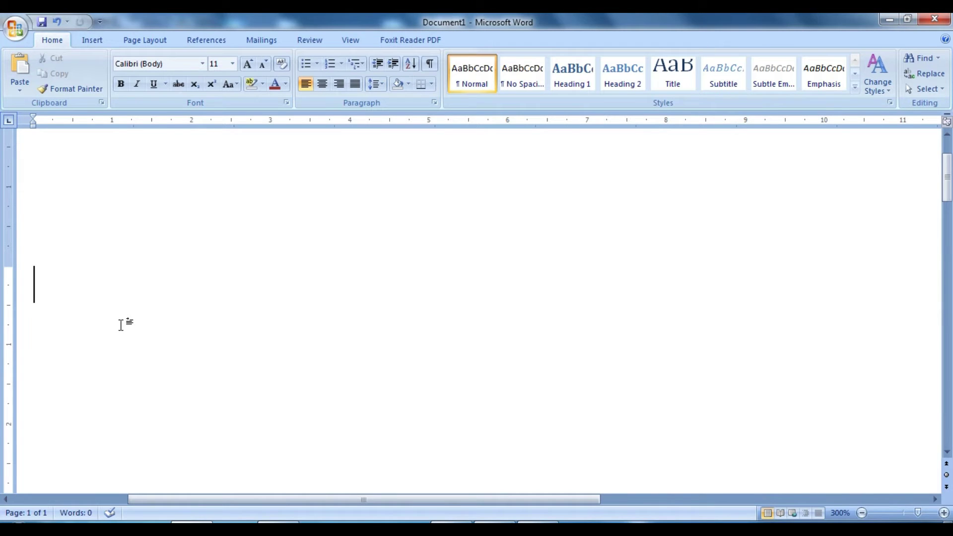
Type WATER and format it as 26 pt Times New Roman
text(WATER)
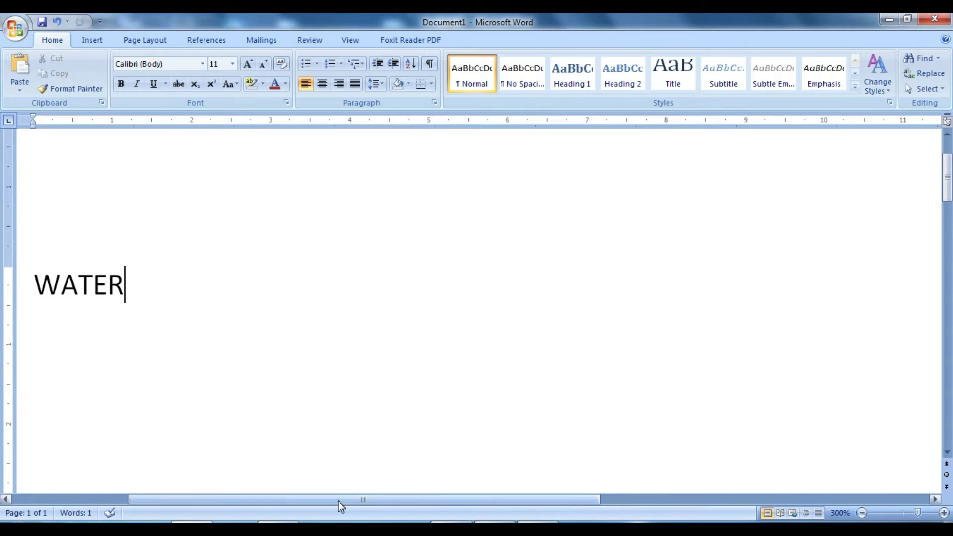
drag(338, 500, 286, 500)
drag(134, 291, 224, 287)
key(ctrl+c)
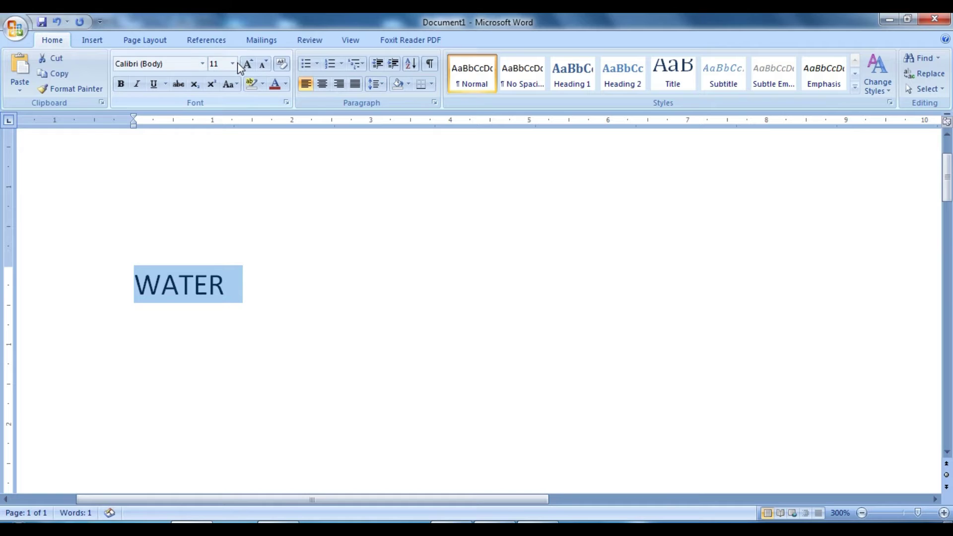
click(233, 63)
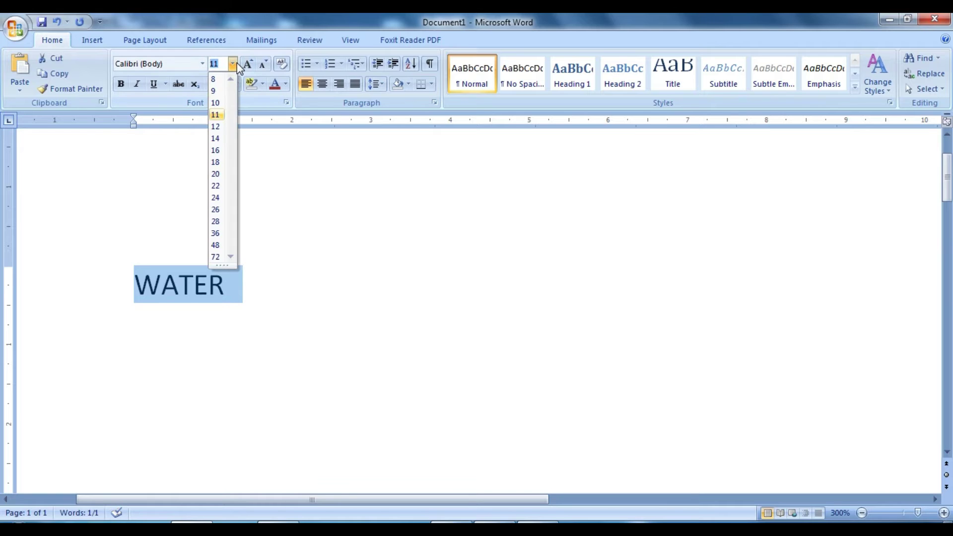
click(217, 209)
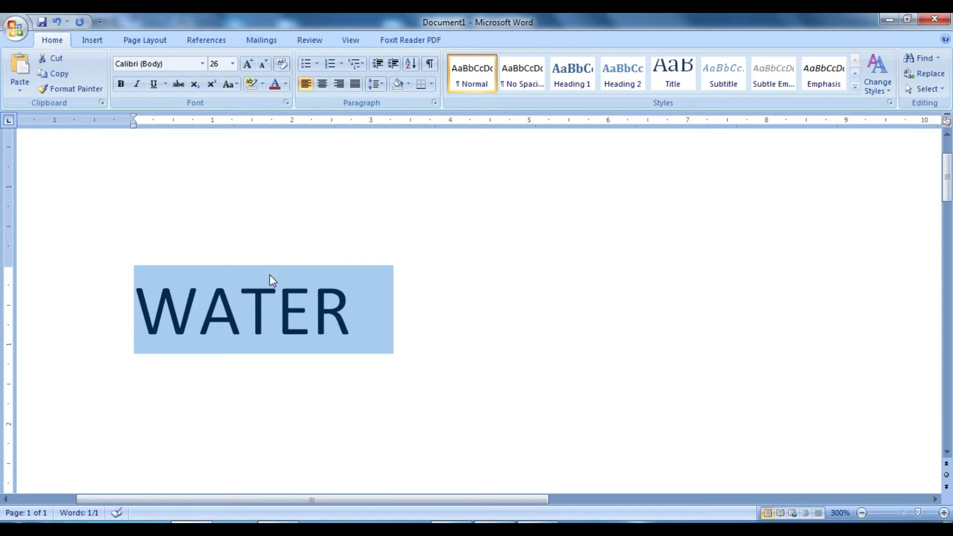
click(201, 64)
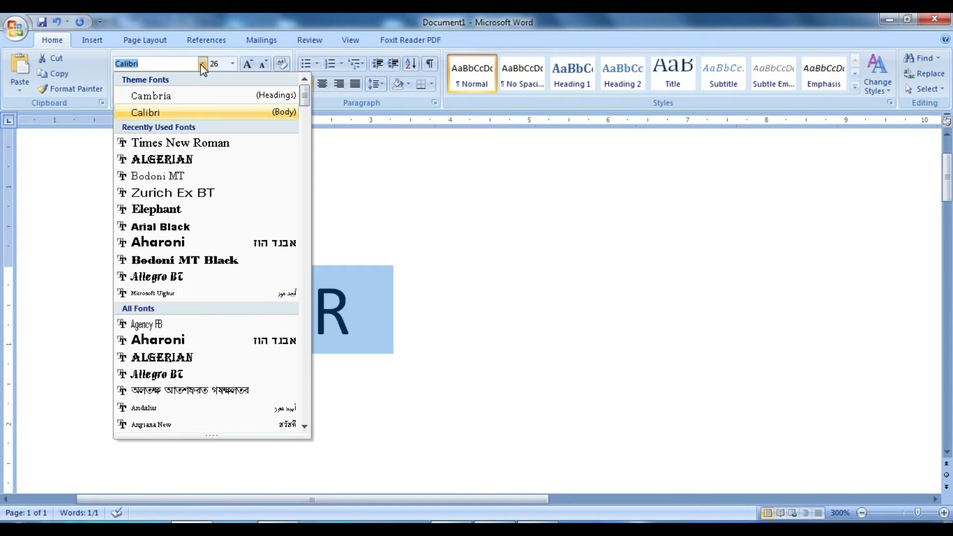
click(205, 145)
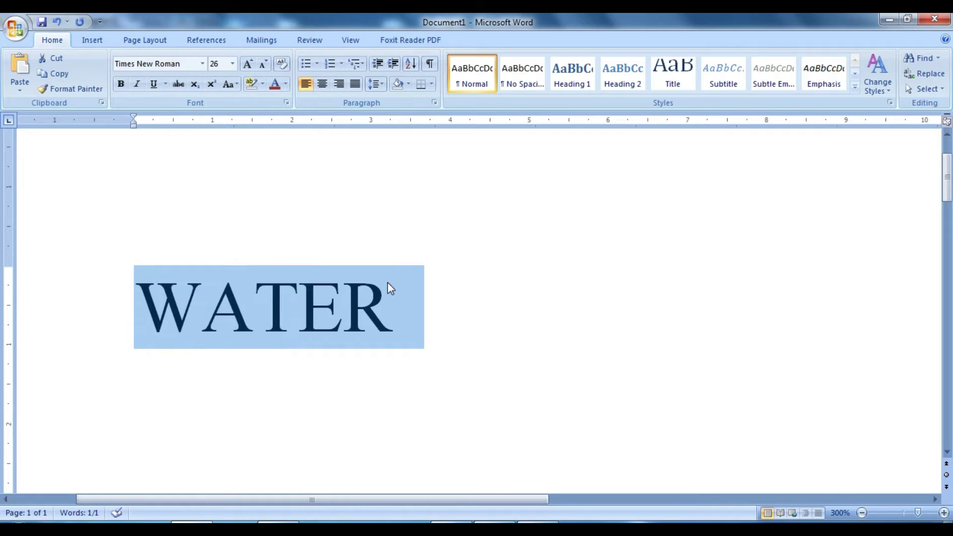
Paste two more copies of WATER on new lines below the first
click(396, 302)
key(Return)
key(ctrl+v)
key(ctrl+v)
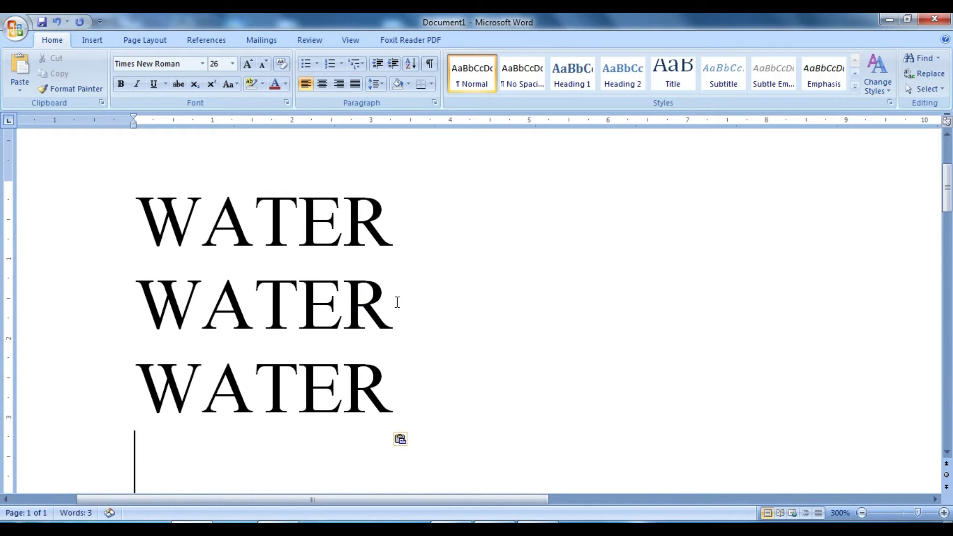
key(ctrl+v)
Set the first WATER line's character spacing to Condensed by 2 pt
scroll(391, 300, up, 1)
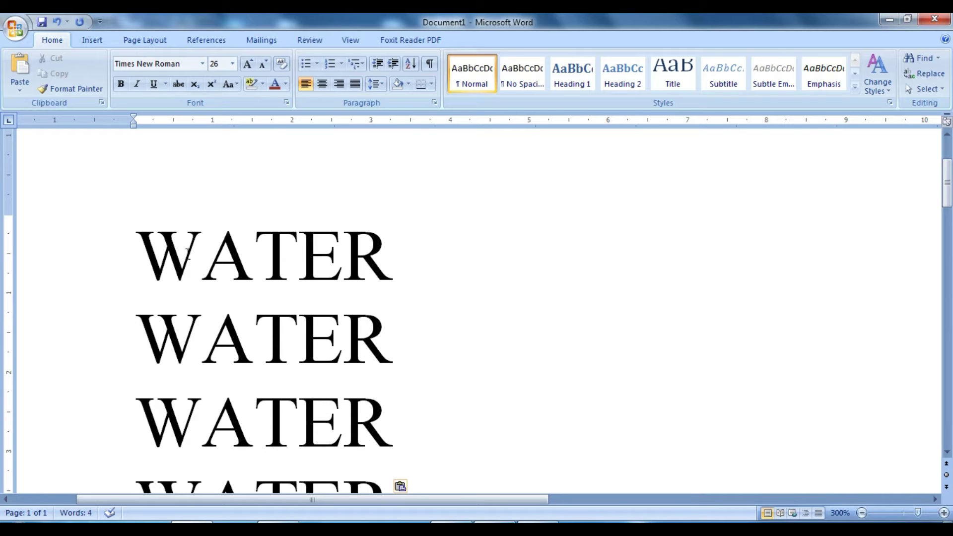
drag(141, 250, 396, 256)
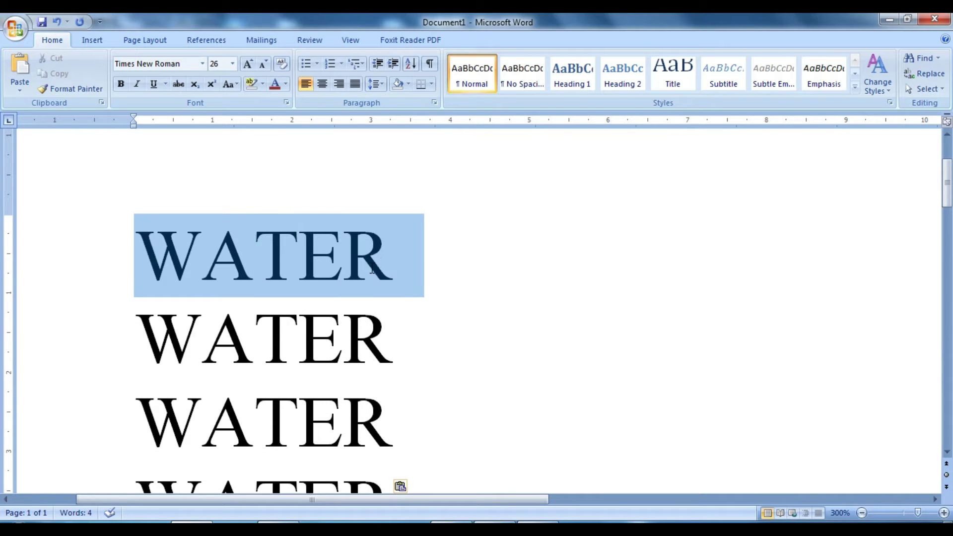
click(288, 106)
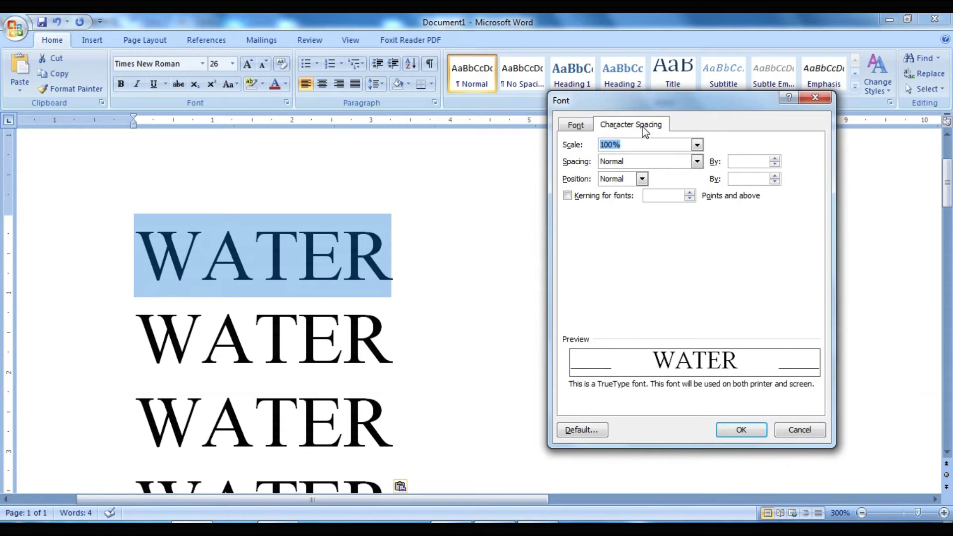
click(697, 161)
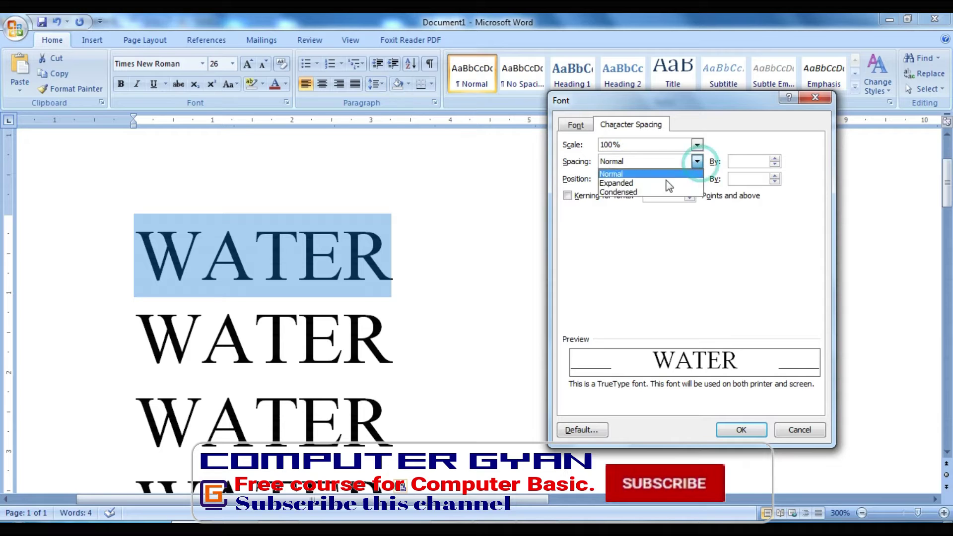
click(638, 192)
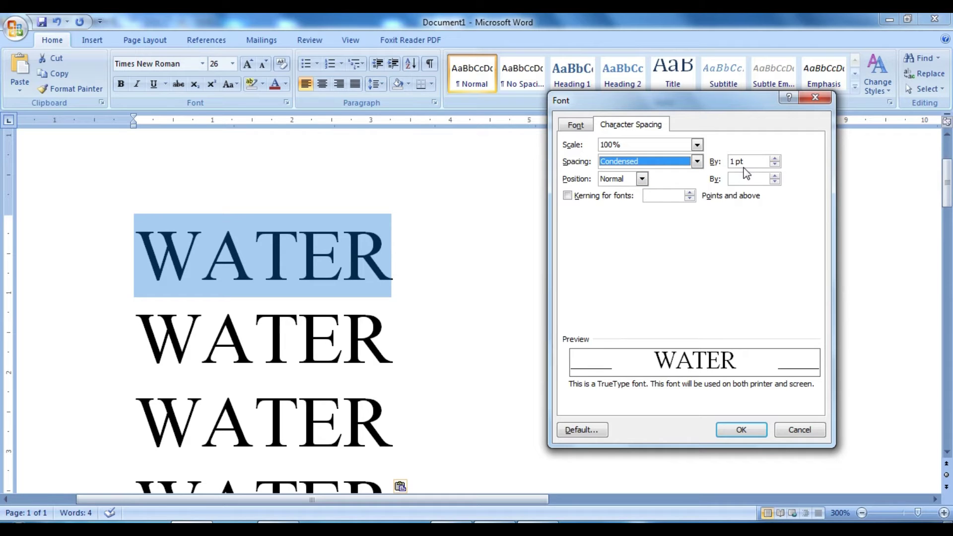
click(775, 164)
click(775, 164)
click(775, 164)
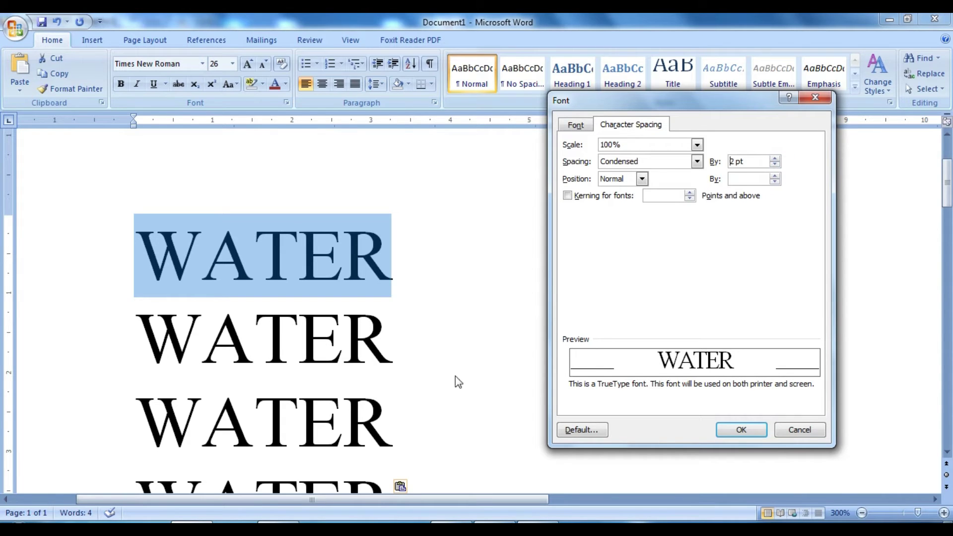
click(743, 429)
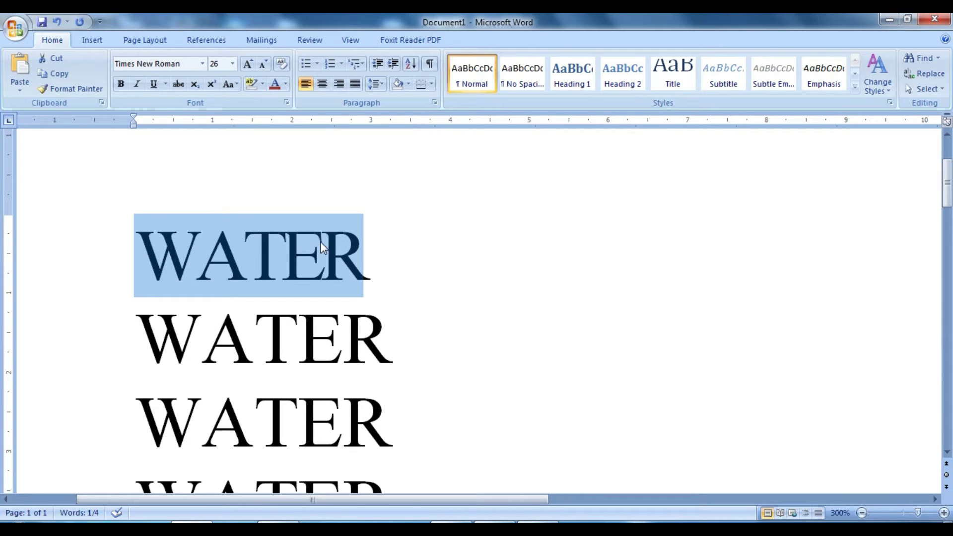
Raise the first WATER's condensed spacing to 3 pt
click(286, 102)
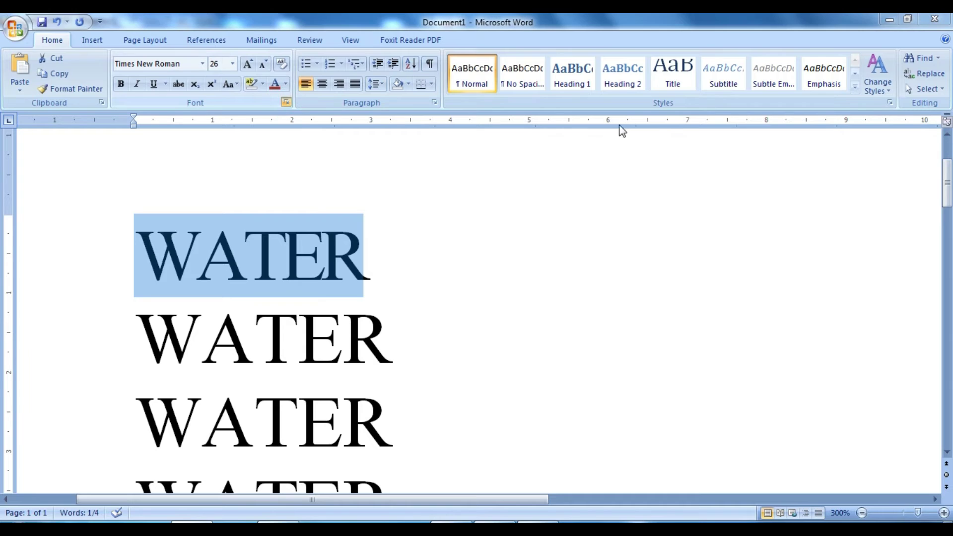
click(775, 158)
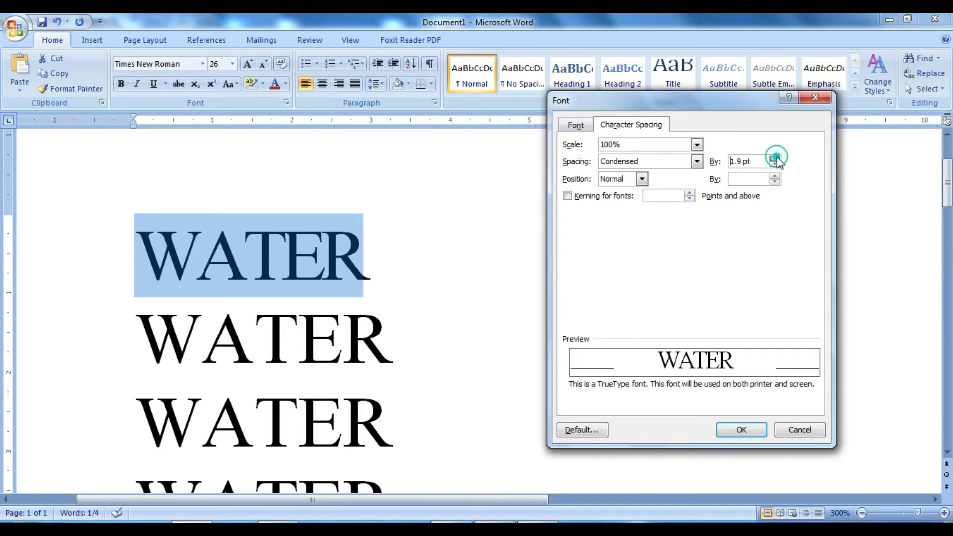
click(774, 164)
click(774, 164)
click(774, 164)
click(775, 164)
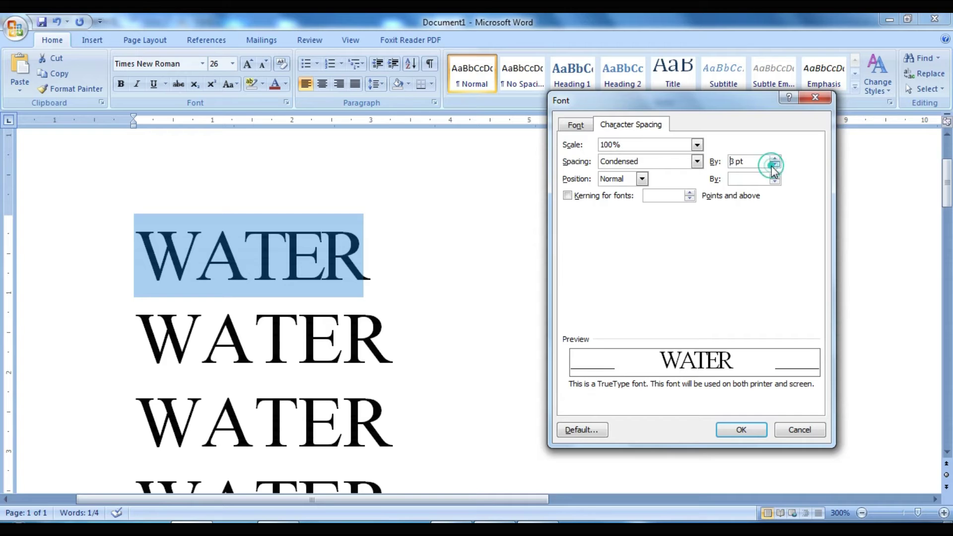
click(743, 431)
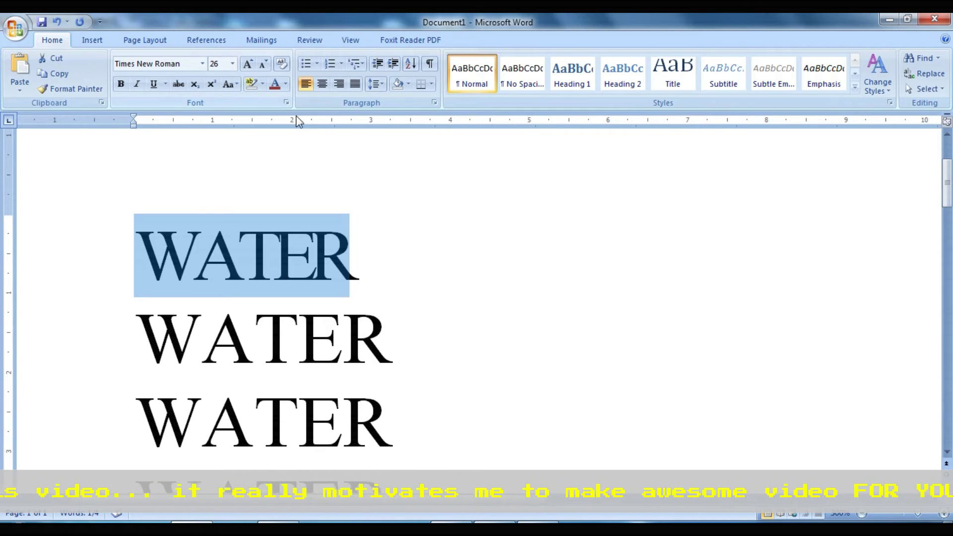
Reopen the Font dialog and re-enter the first line's condensing amount as 2 pt
click(287, 103)
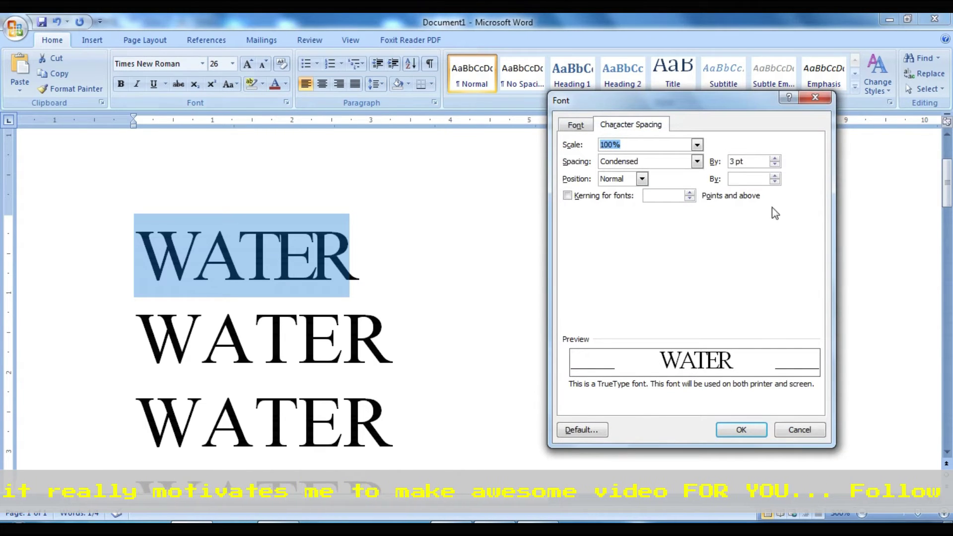
drag(737, 160, 726, 161)
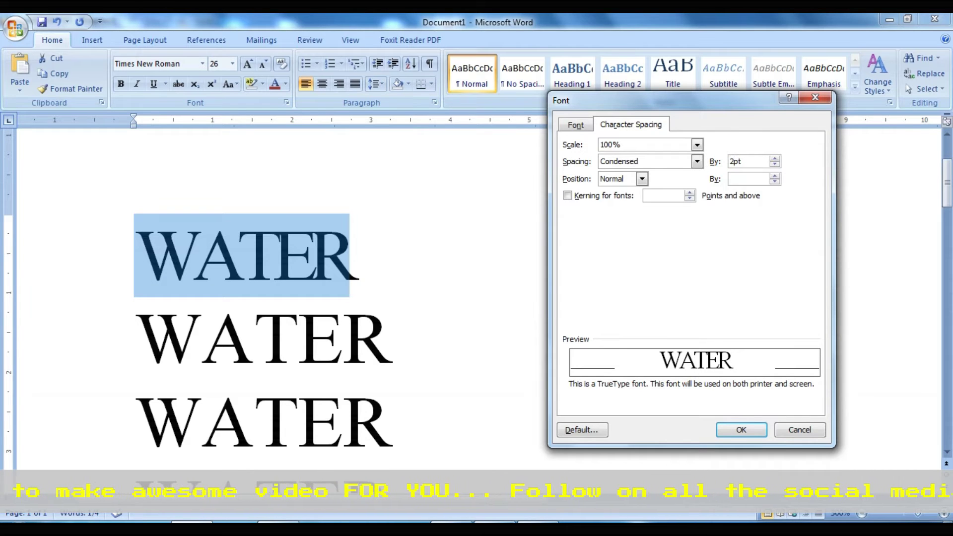
key(Return)
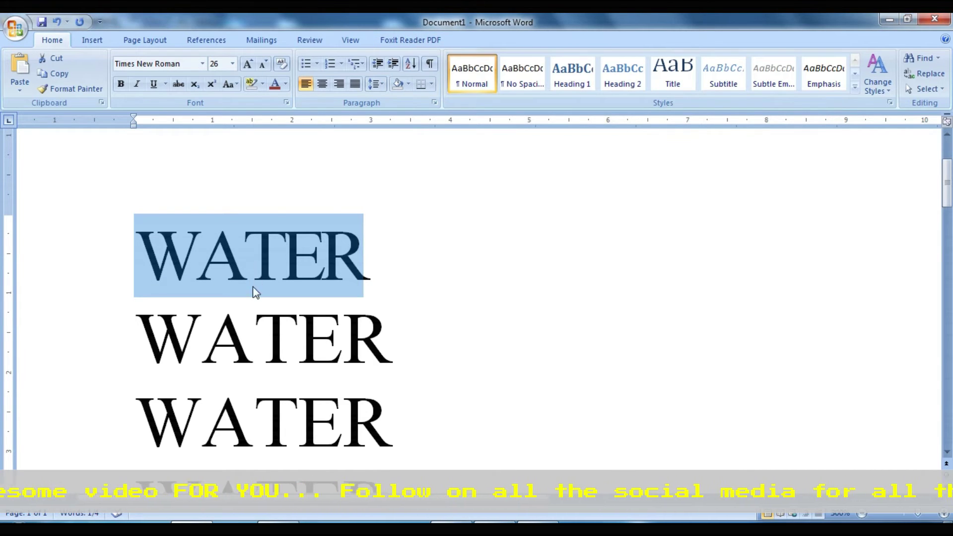
Select the second WATER, turn on kerning, and set spacing to Condensed by 2
drag(137, 335, 389, 336)
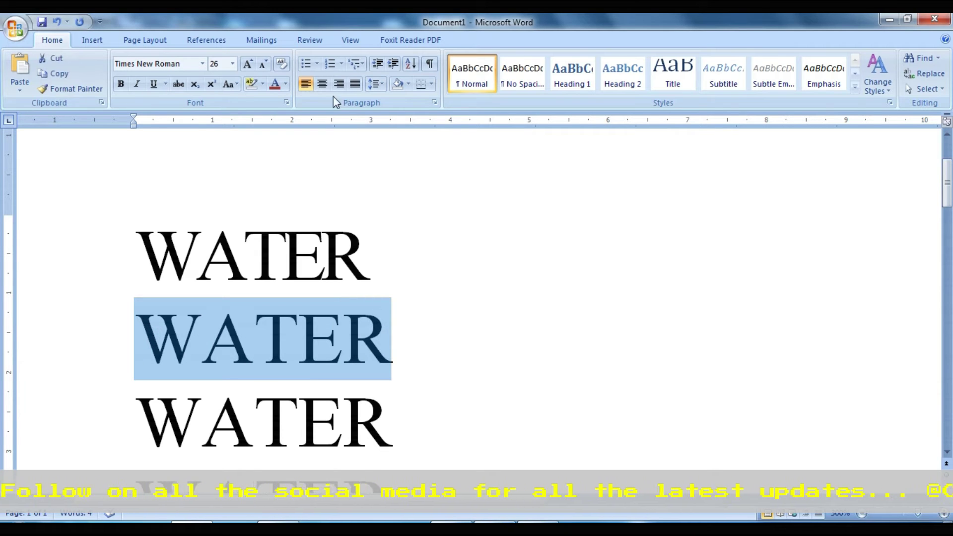
click(288, 101)
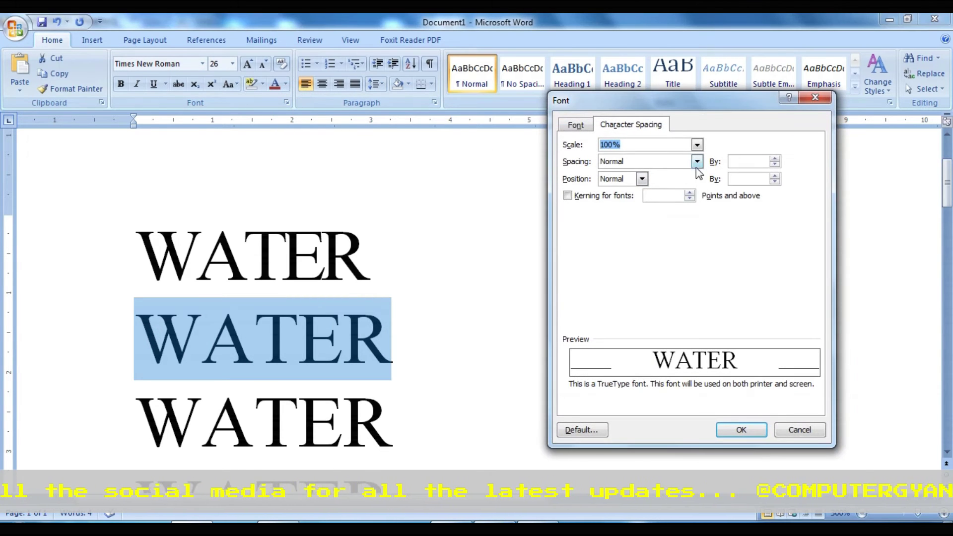
click(567, 196)
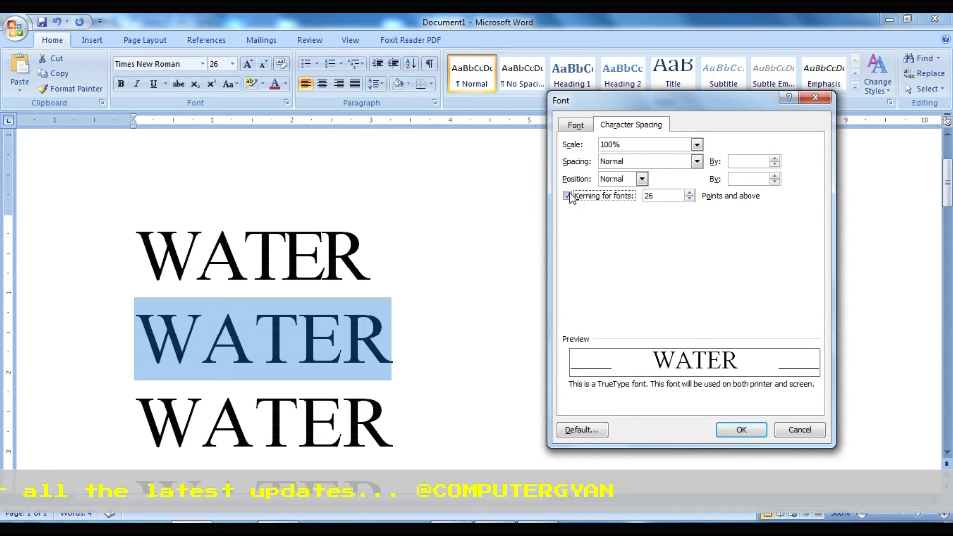
click(698, 162)
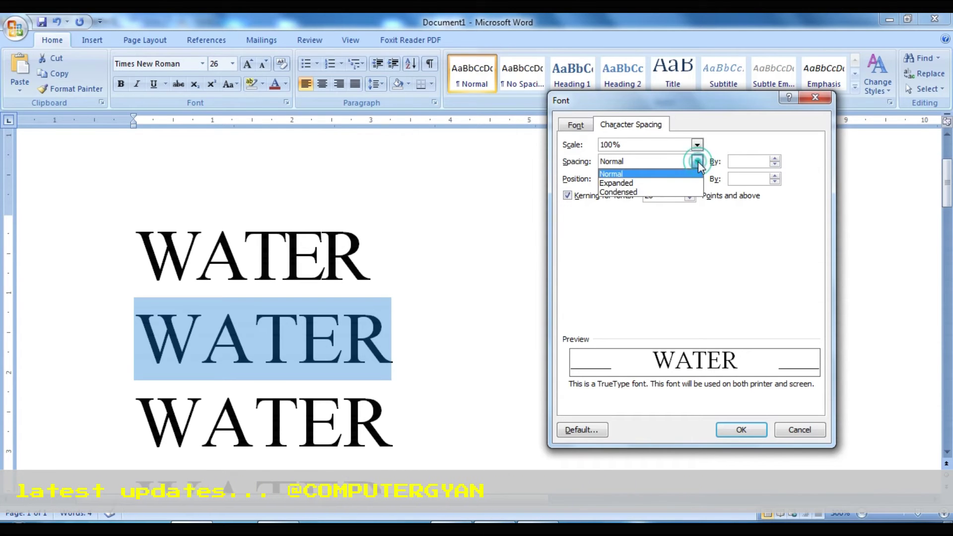
click(649, 193)
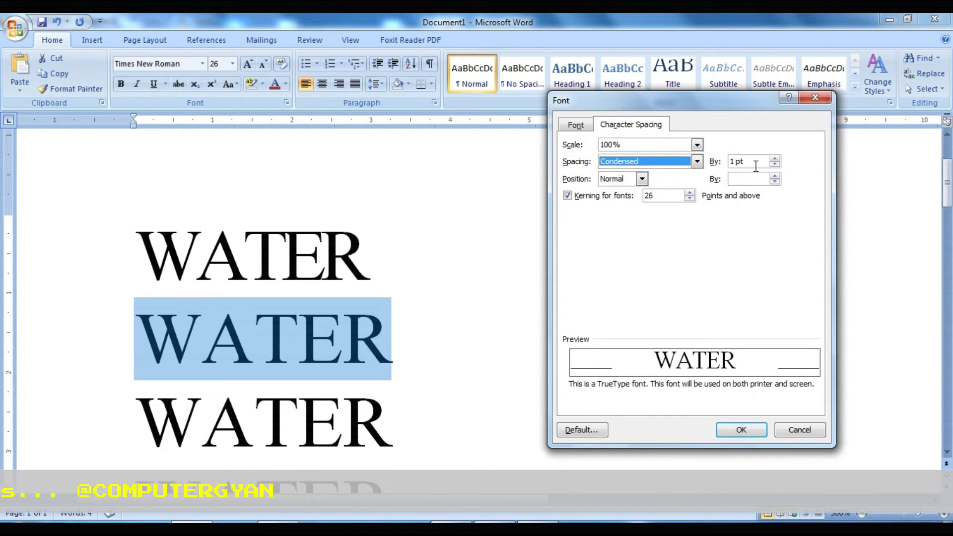
key(Tab)
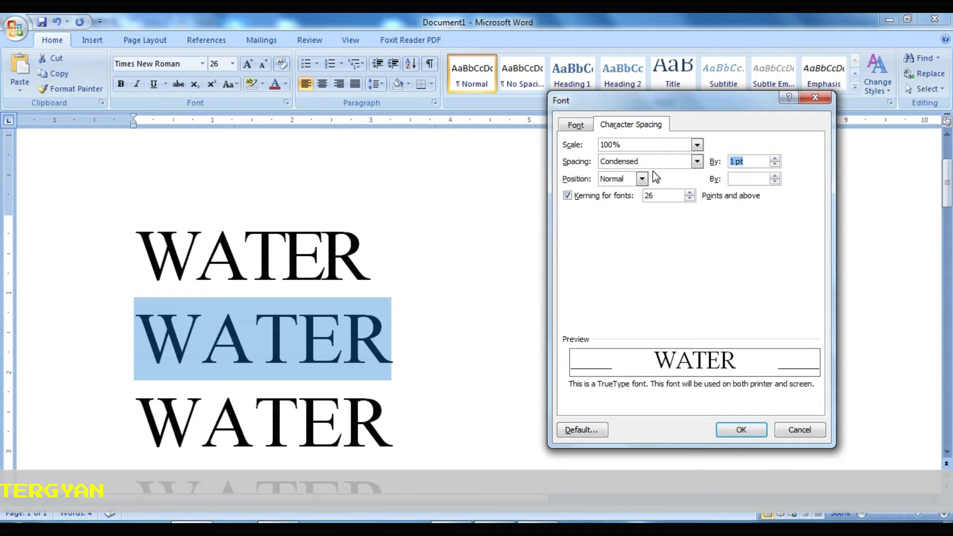
text(2)
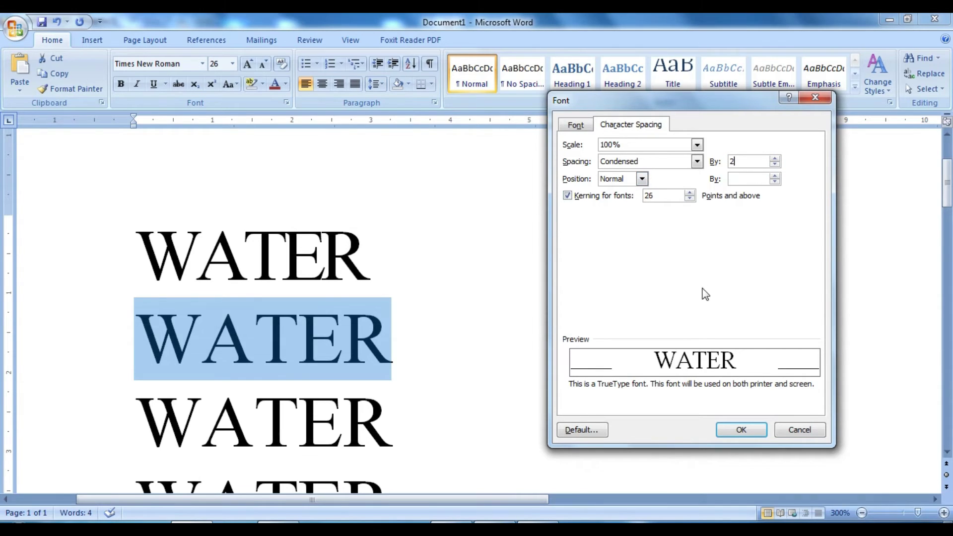
click(742, 430)
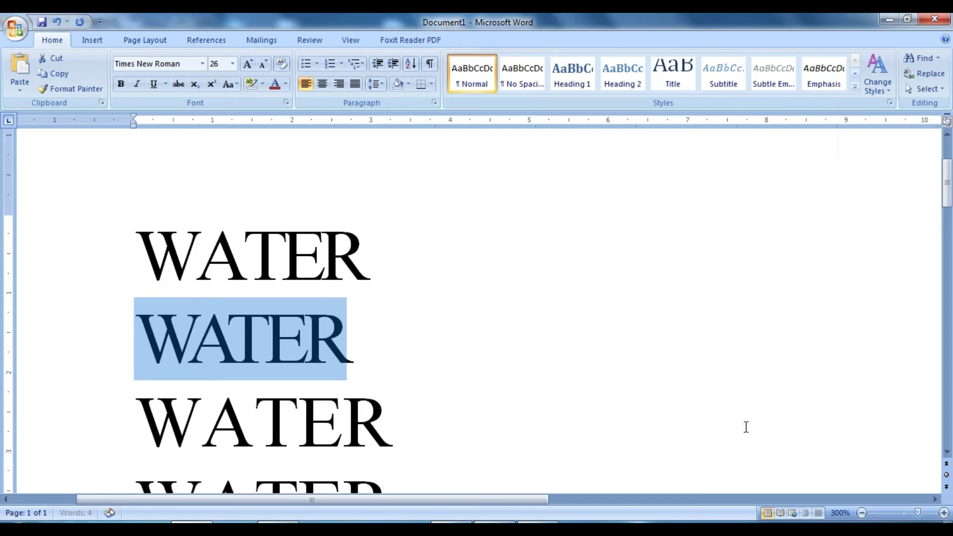
click(335, 315)
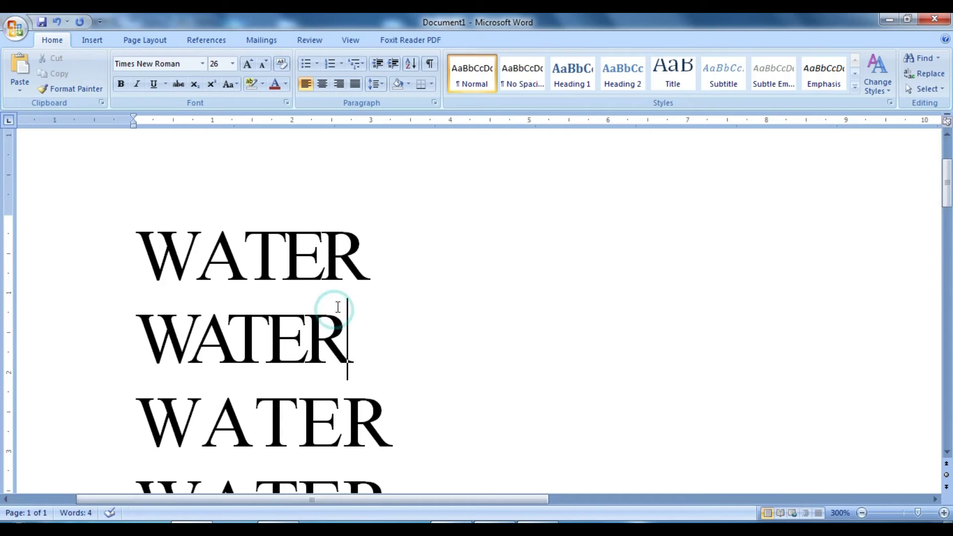
mouse_move(139, 254)
mouse_down()
mouse_move(255, 280)
mouse_move(340, 283)
mouse_move(361, 262)
mouse_up()
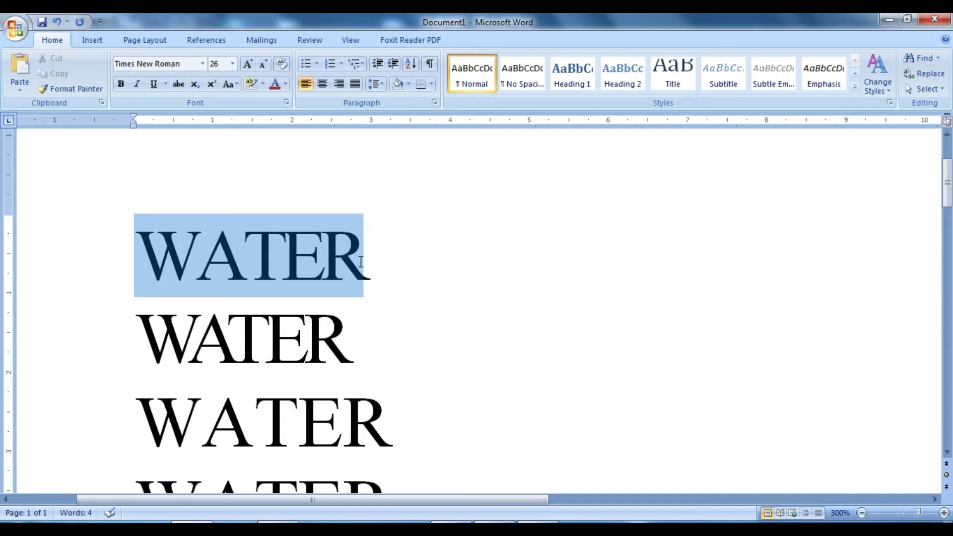
mouse_move(347, 336)
mouse_down()
mouse_move(356, 334)
mouse_move(149, 336)
mouse_up()
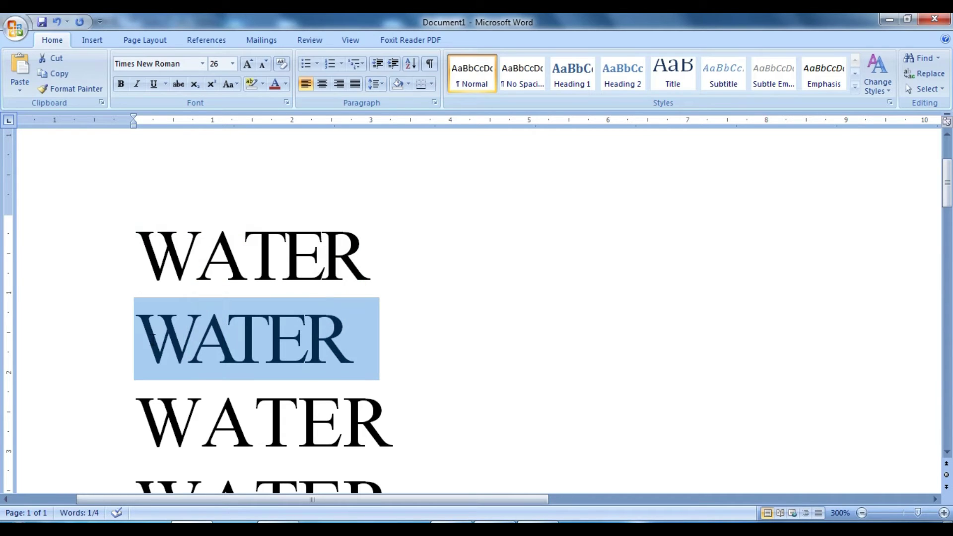
click(470, 341)
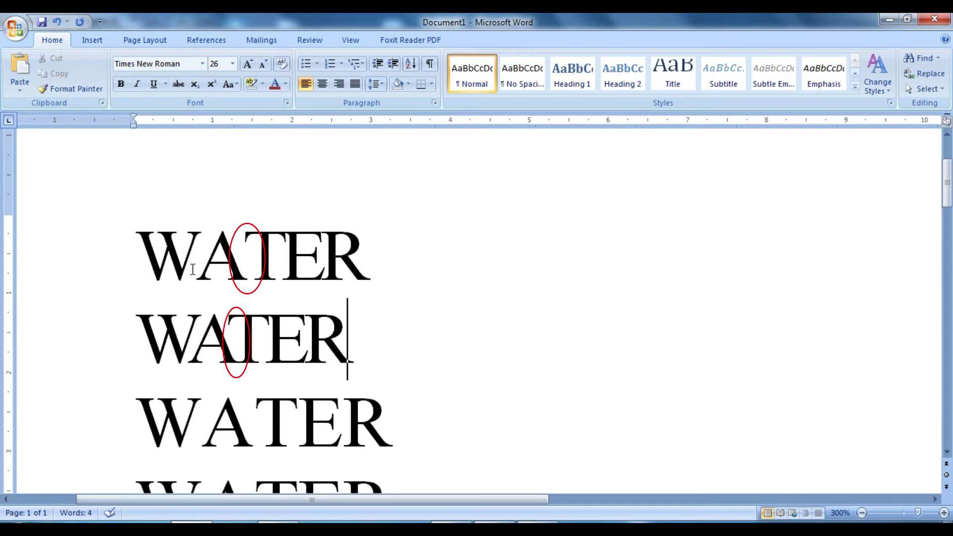
drag(196, 269, 242, 270)
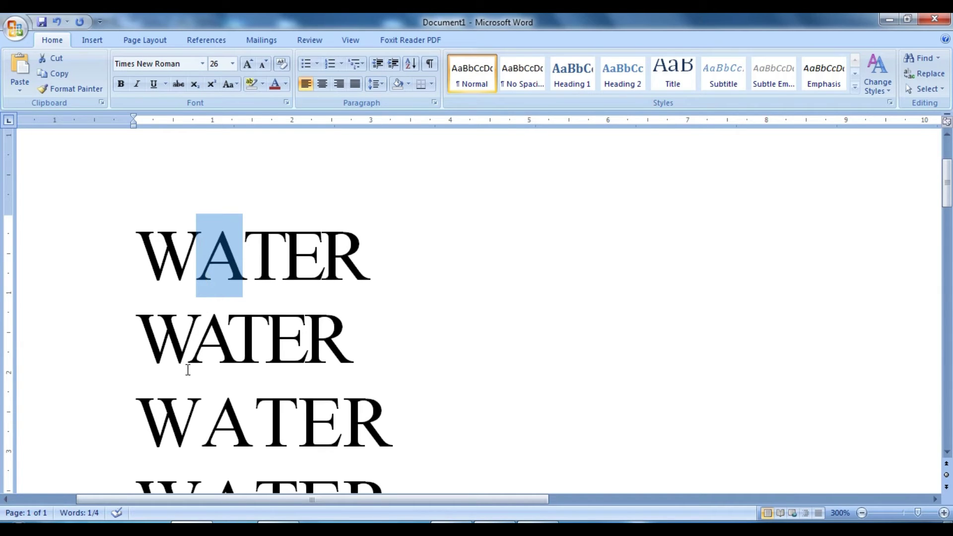
click(356, 363)
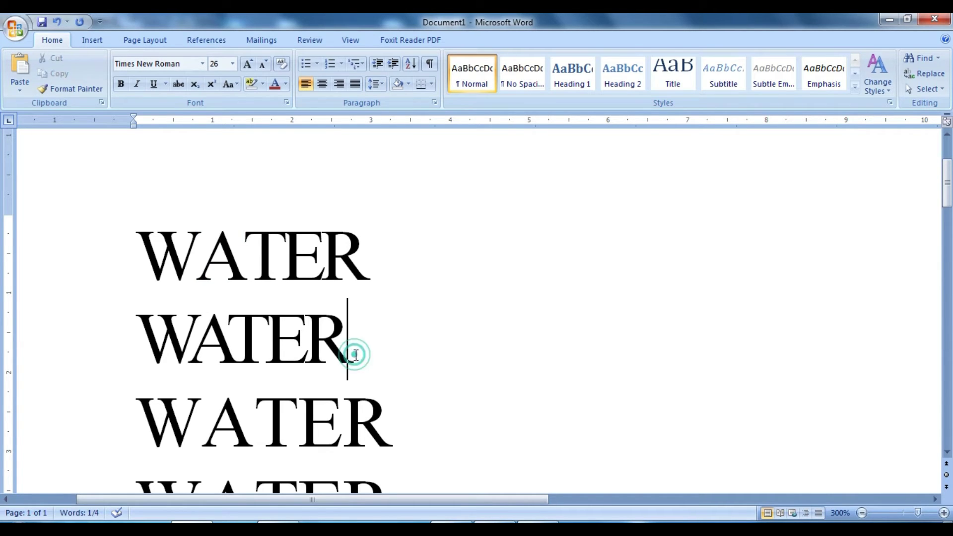
click(357, 253)
click(286, 102)
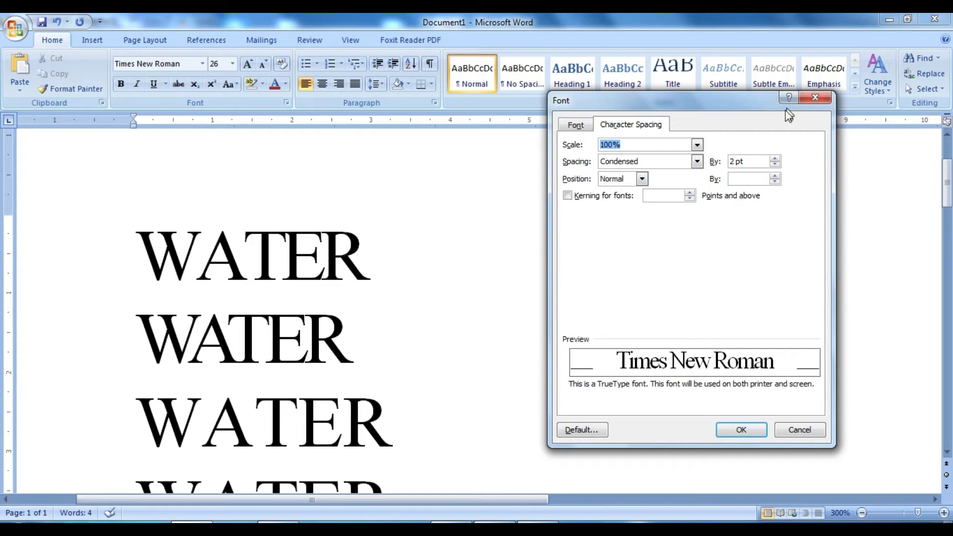
click(820, 103)
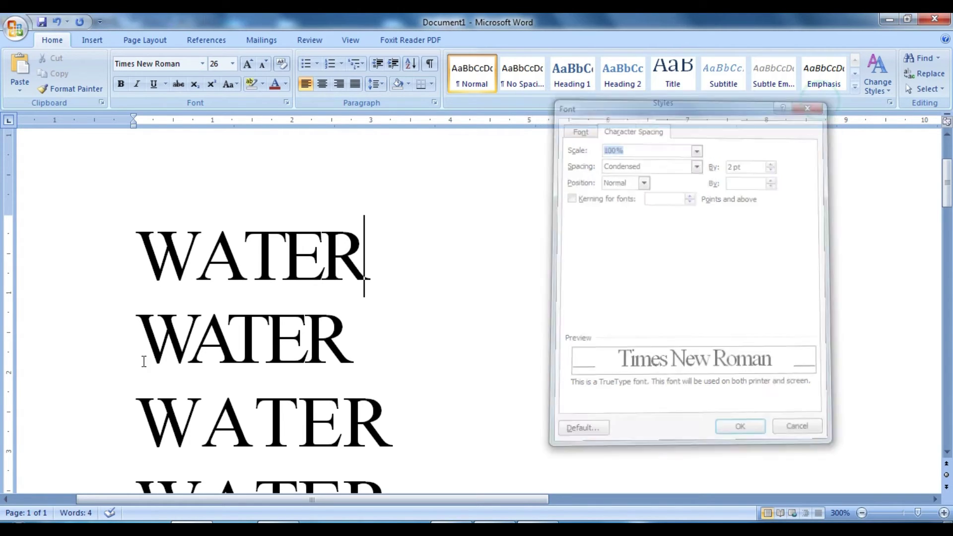
click(227, 340)
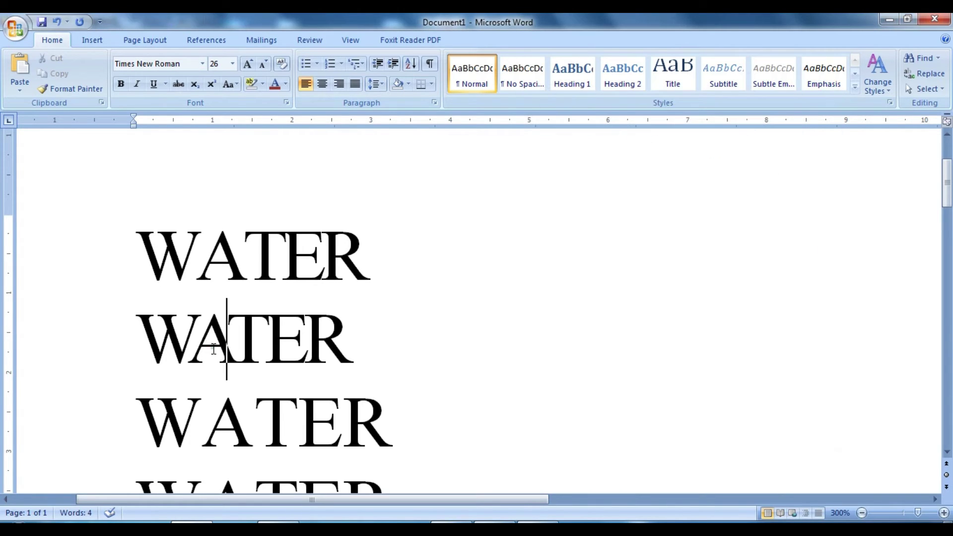
click(288, 103)
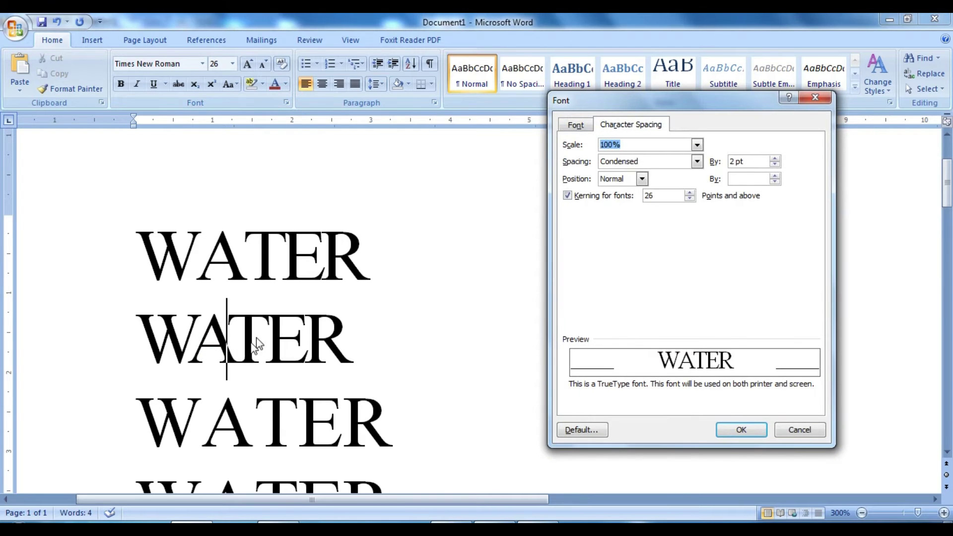
click(810, 102)
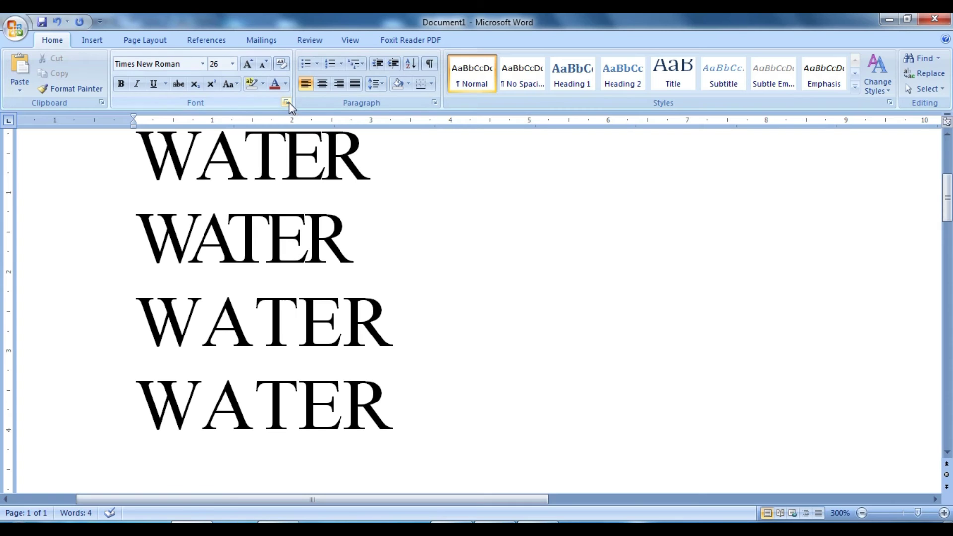
Open the Font dialog showing condensed 2 pt spacing and kerning from 26 points
click(287, 102)
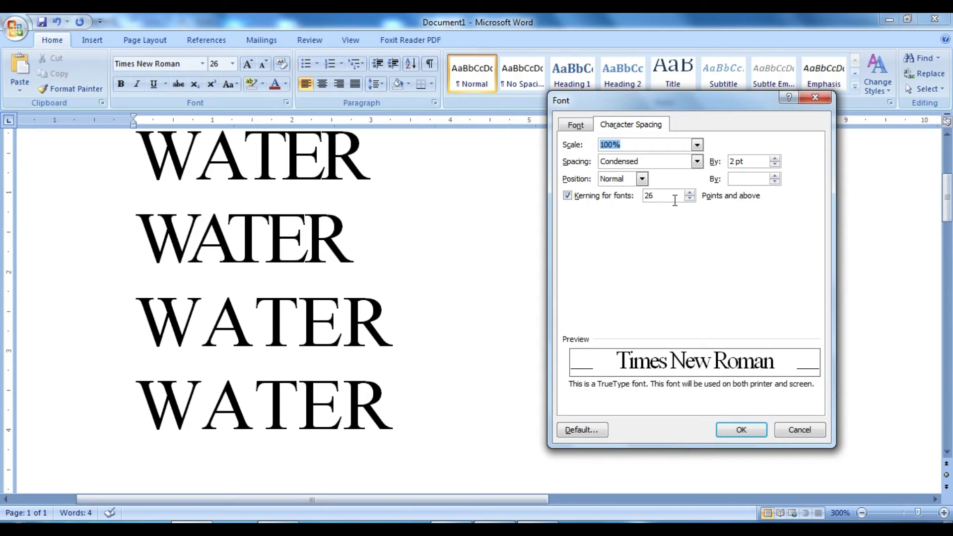
Give the third WATER line kerning from 26 points and Condensed spacing by 2 pt
click(800, 430)
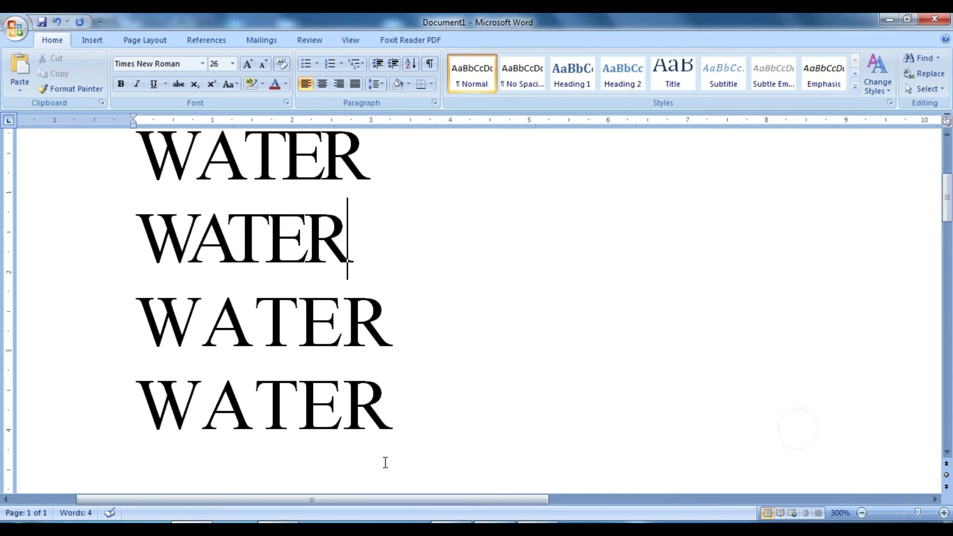
drag(135, 320, 390, 337)
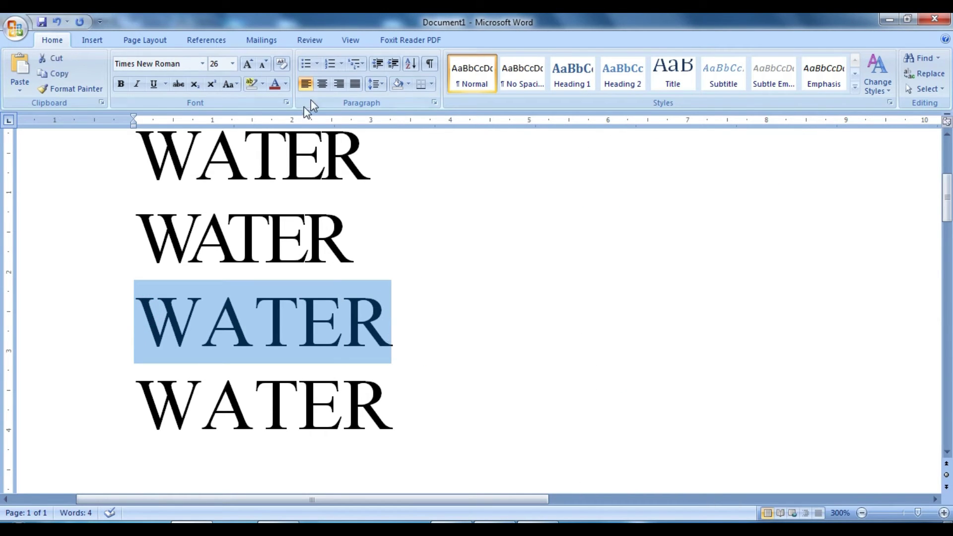
click(287, 102)
click(568, 195)
click(698, 162)
click(645, 196)
click(750, 163)
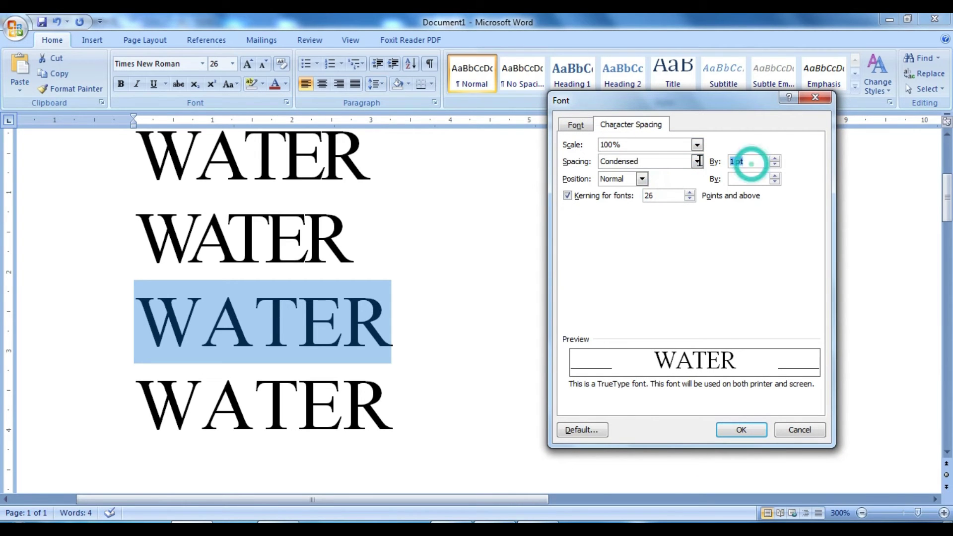
text(2)
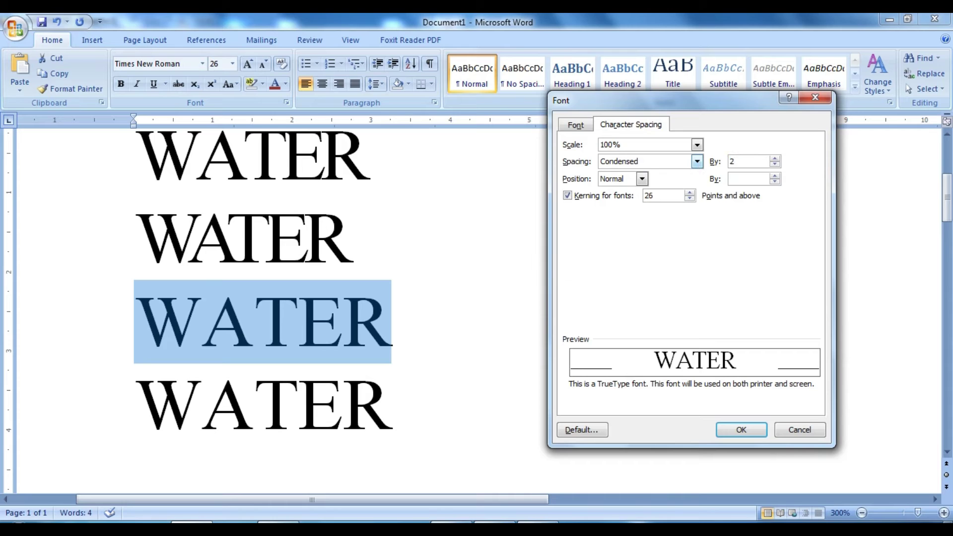
click(741, 430)
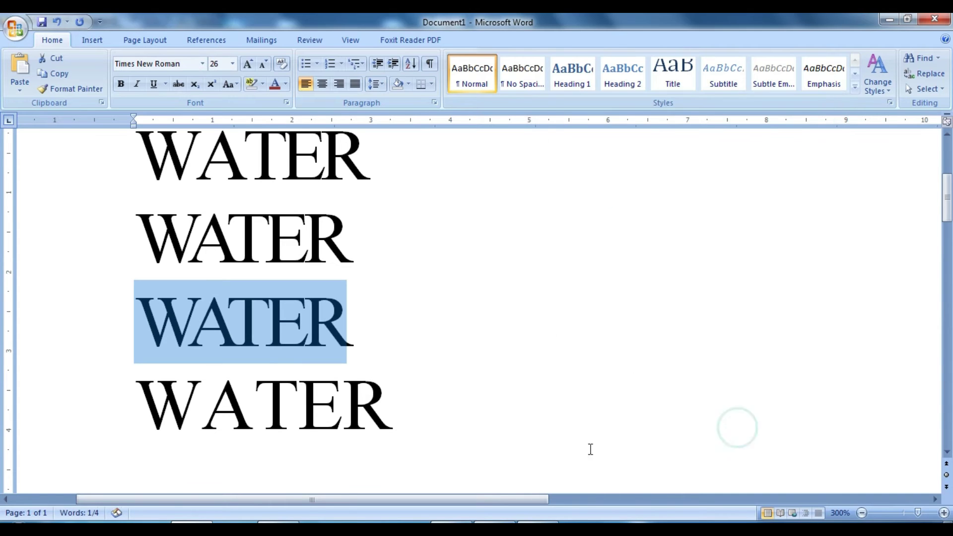
Condense the bottom WATER line by 2 pt with kerning from 20 points
drag(135, 394, 391, 387)
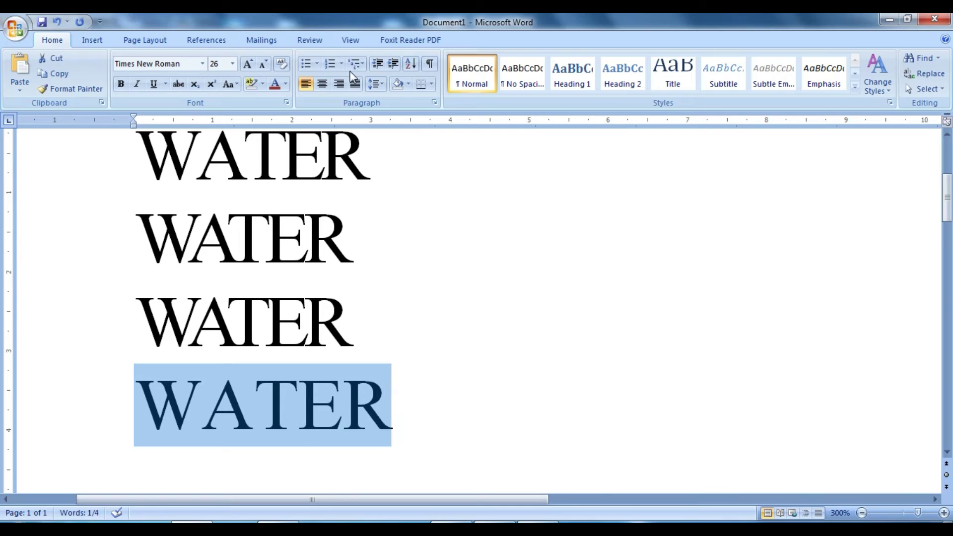
click(286, 102)
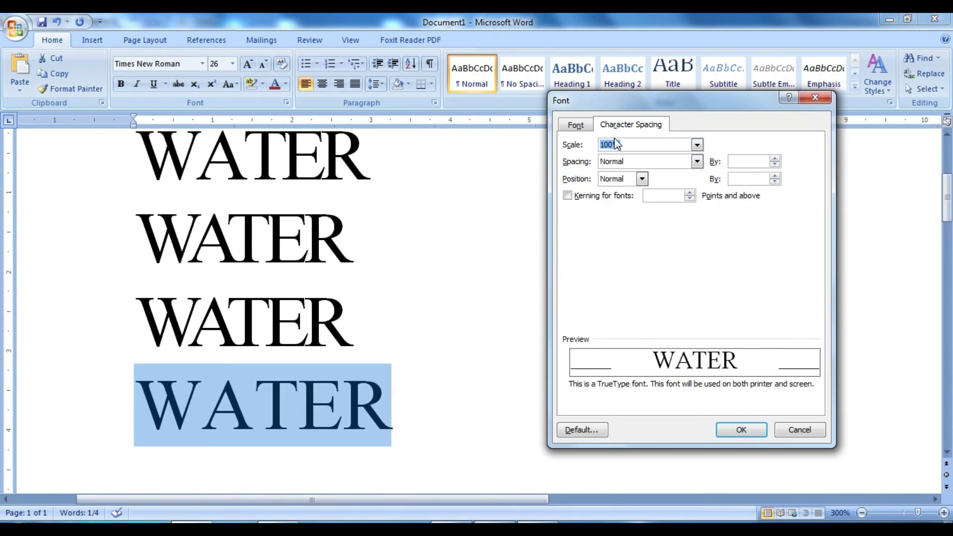
click(566, 196)
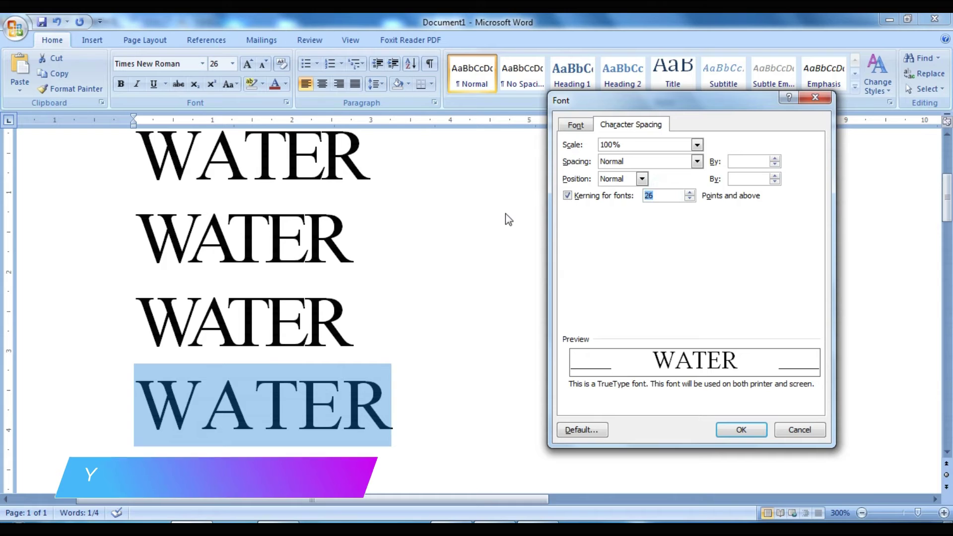
text(20)
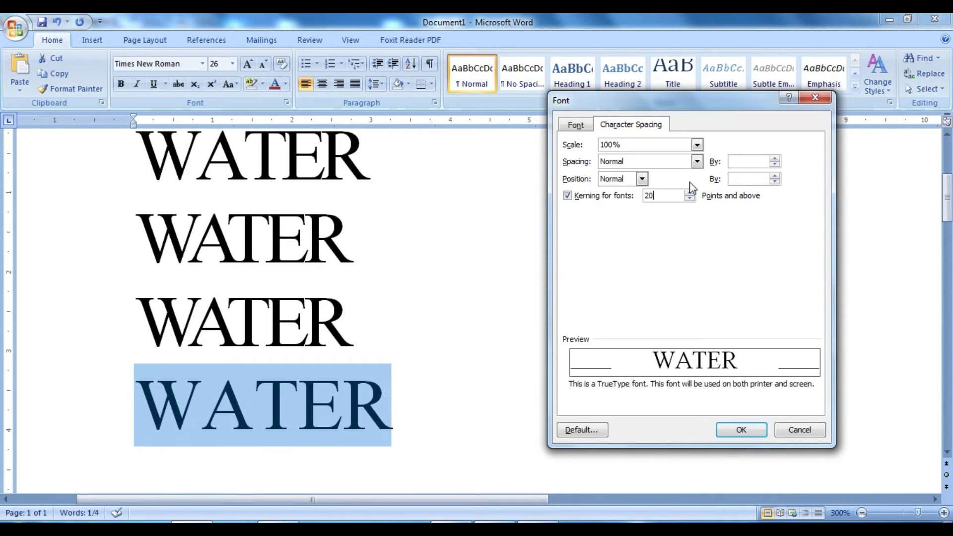
click(697, 161)
click(668, 196)
double_click(753, 160)
text(2)
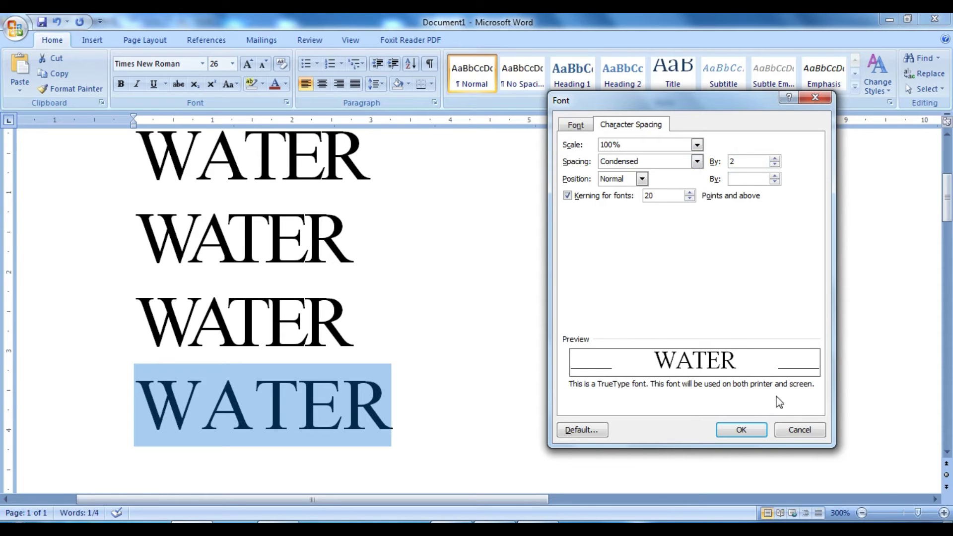
click(741, 430)
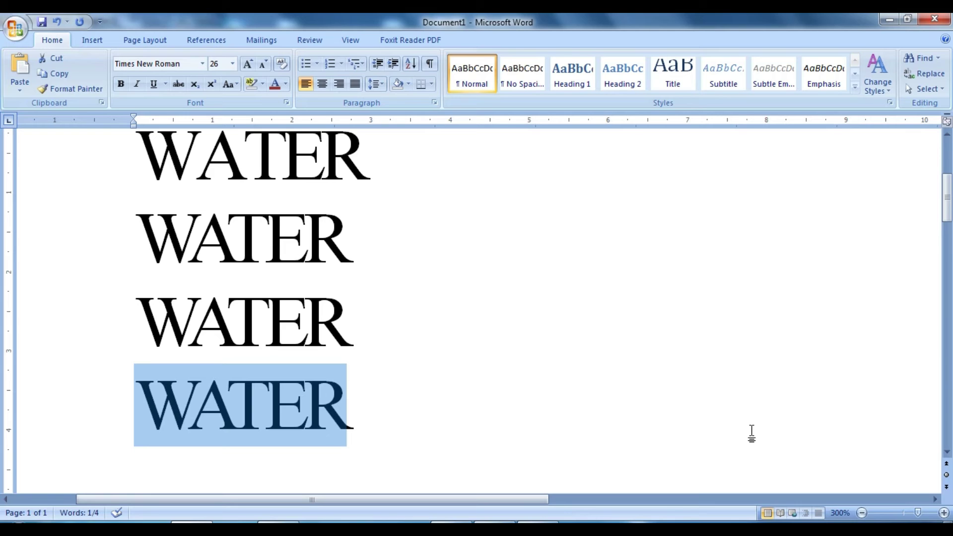
click(377, 440)
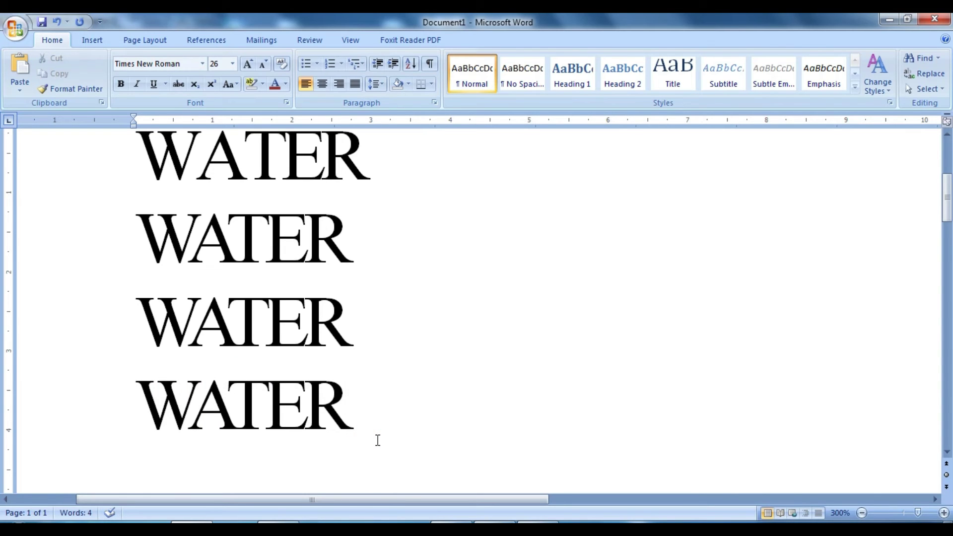
click(264, 303)
click(287, 103)
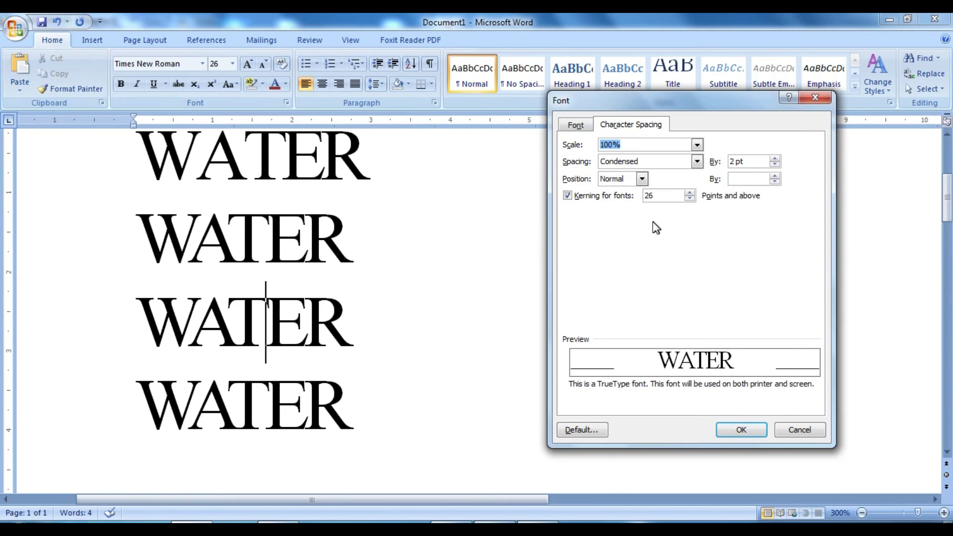
click(799, 429)
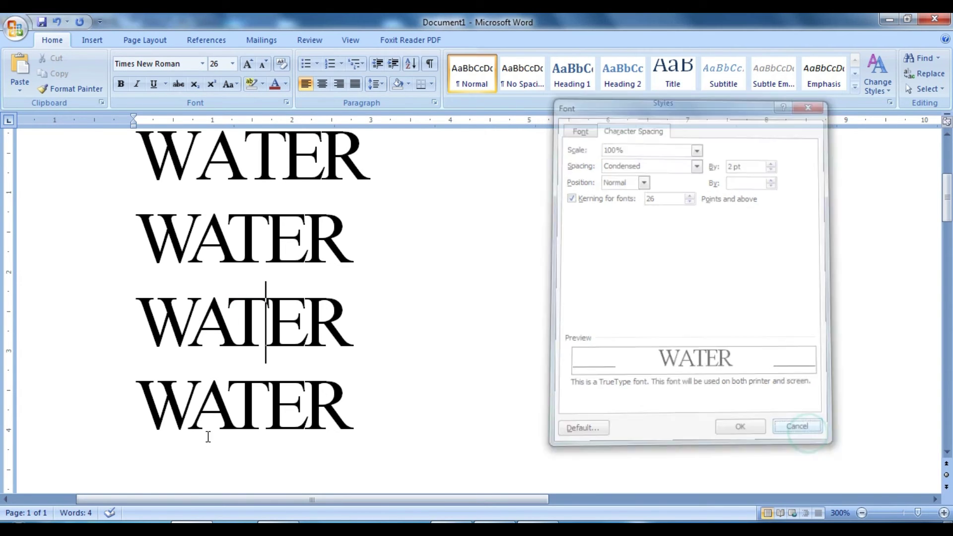
click(264, 405)
click(286, 102)
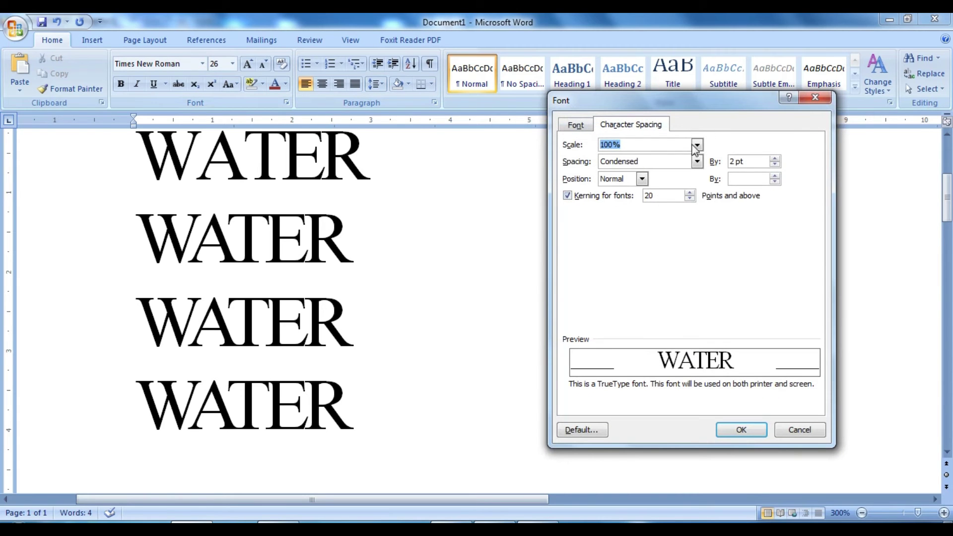
click(827, 97)
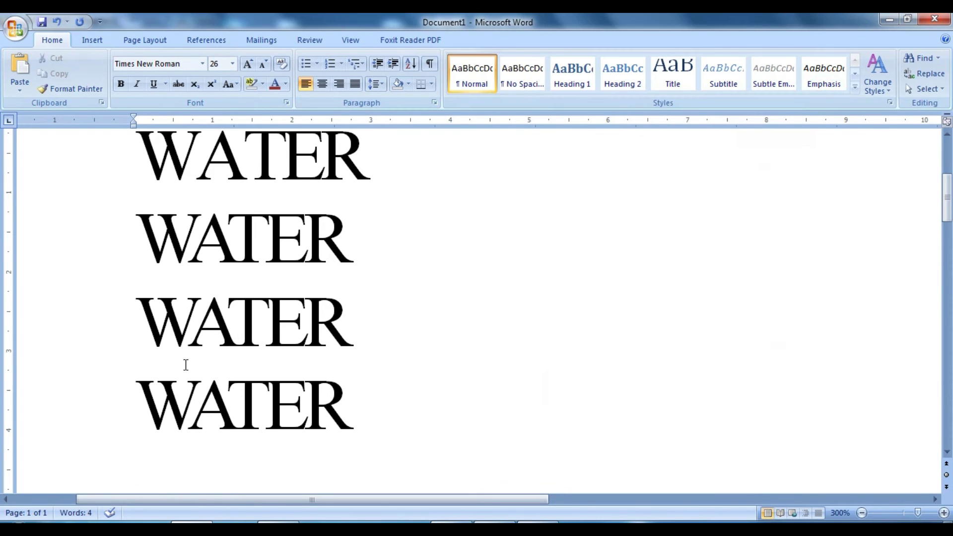
mouse_move(135, 308)
mouse_down()
mouse_move(340, 291)
mouse_move(339, 319)
mouse_up()
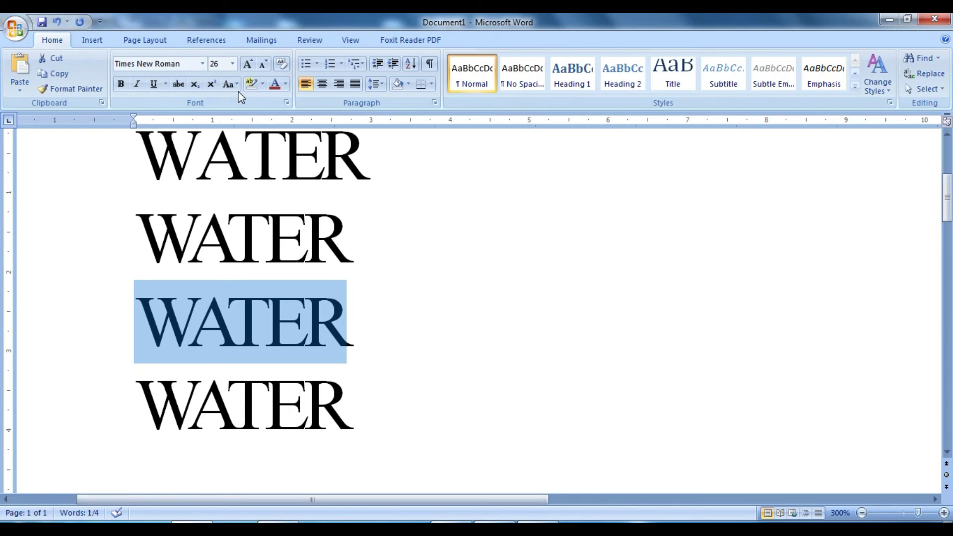
Set the third and fourth WATER lines to 22 pt
click(235, 65)
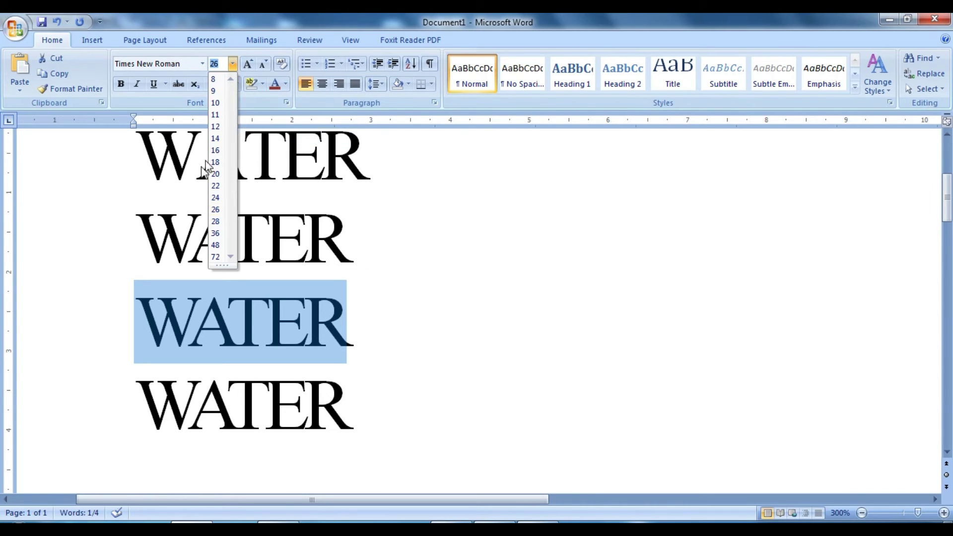
click(216, 186)
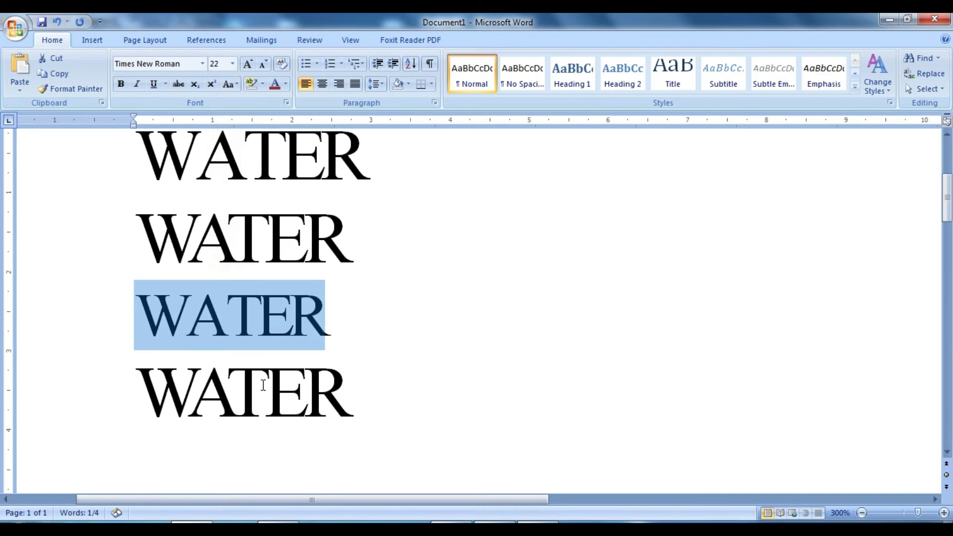
click(180, 403)
click(142, 384)
drag(339, 367, 343, 370)
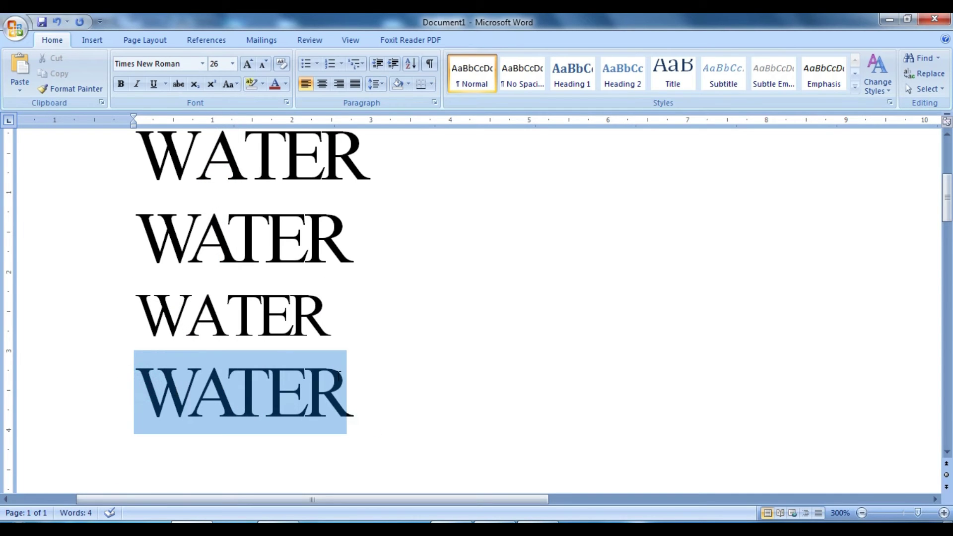
click(232, 63)
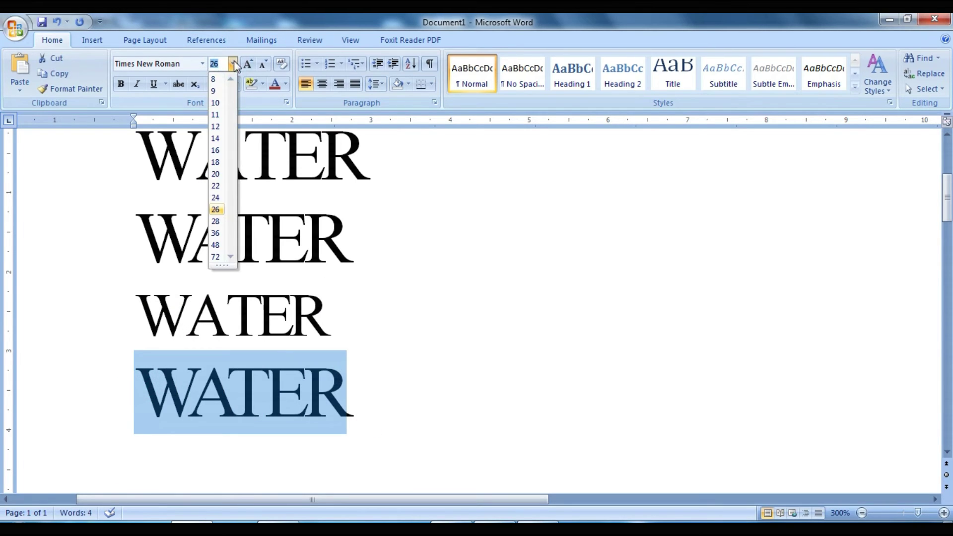
click(215, 186)
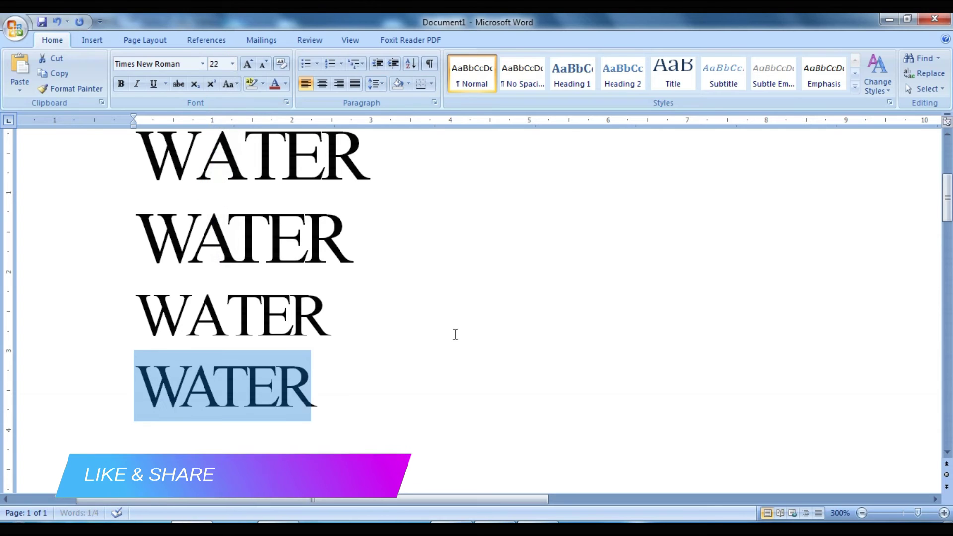
click(426, 354)
Compare the third and fourth lines, then reselect the third WATER line
mouse_move(135, 313)
mouse_down()
mouse_move(332, 287)
mouse_move(326, 311)
mouse_up()
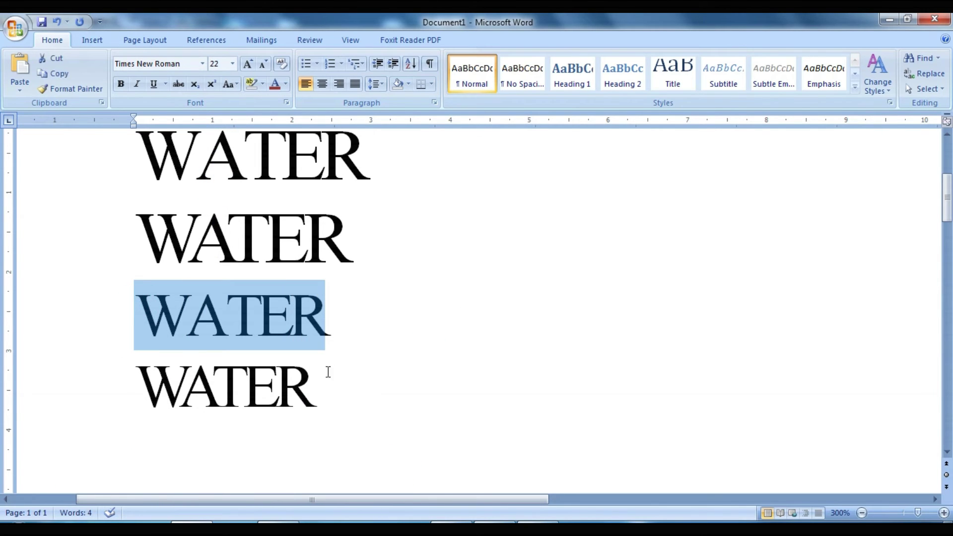
click(232, 329)
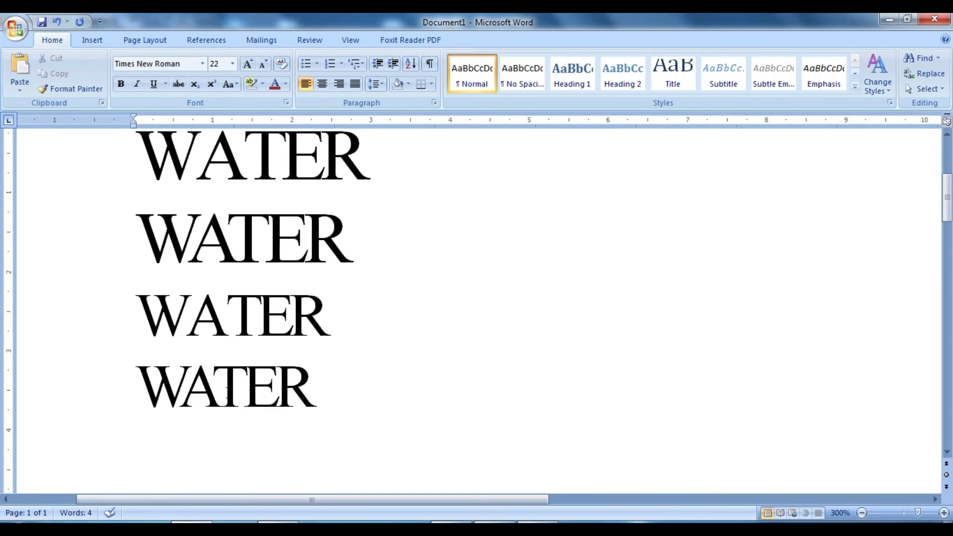
click(313, 389)
click(238, 389)
click(230, 314)
click(218, 404)
drag(137, 310, 325, 310)
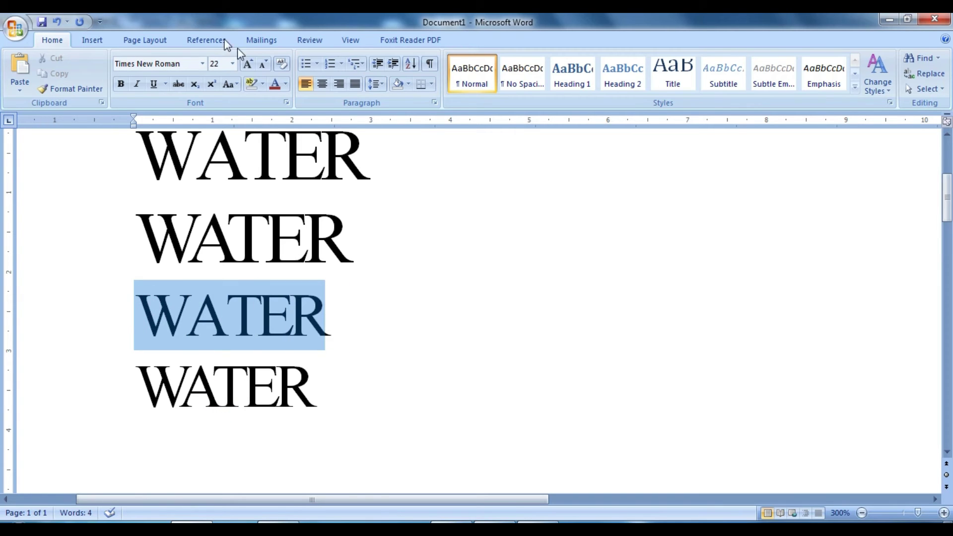
click(232, 63)
Return the third and fourth WATER lines to 26 pt
click(215, 209)
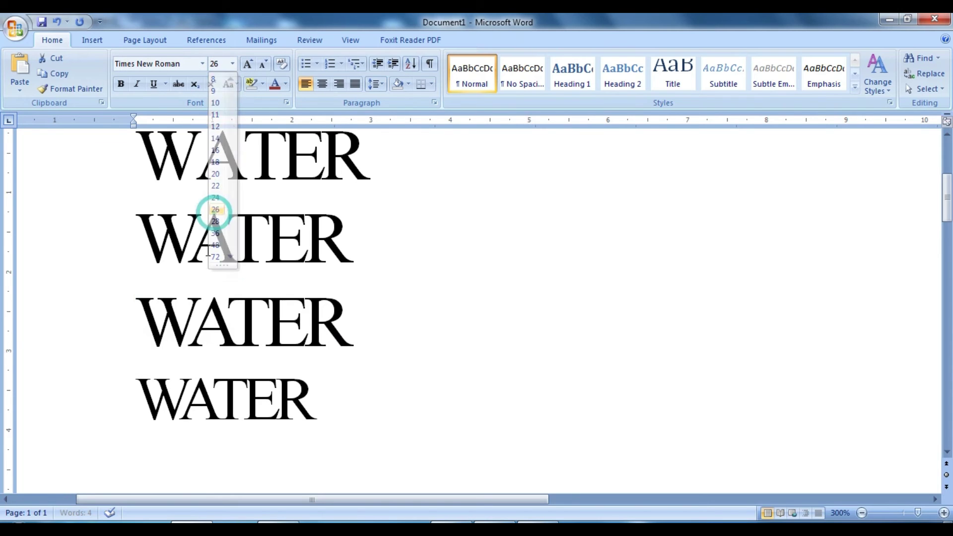
click(239, 355)
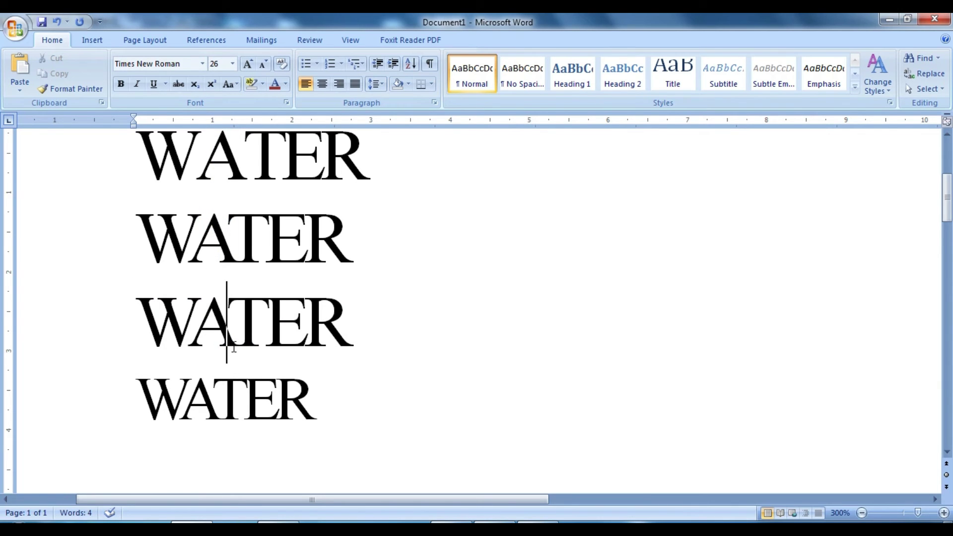
drag(136, 392, 313, 401)
click(233, 64)
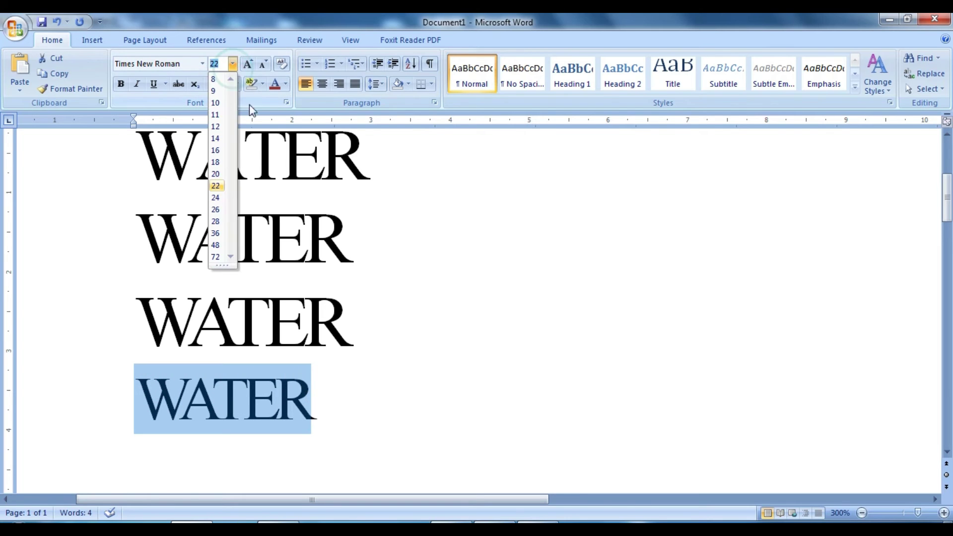
click(219, 210)
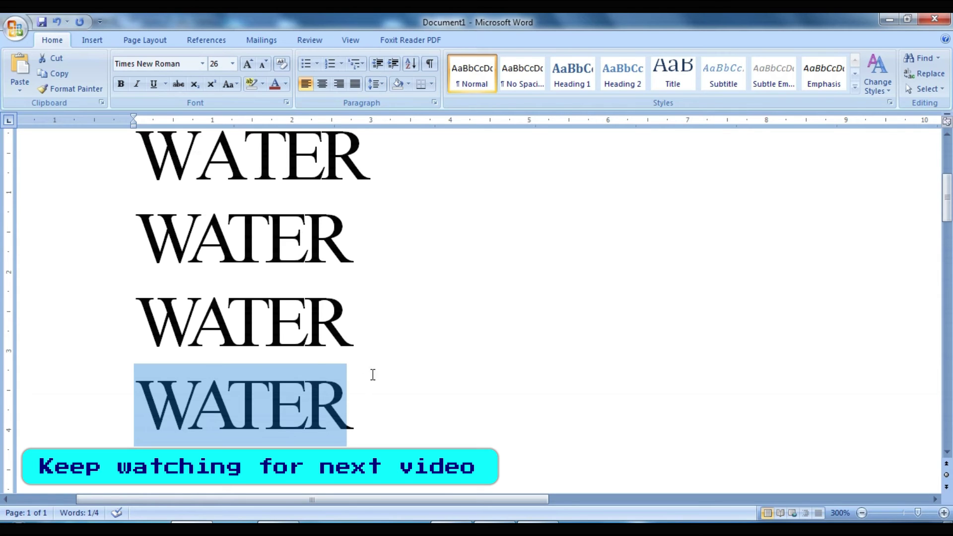
Open the Font dialog for the third WATER to check its kerning setting
click(321, 332)
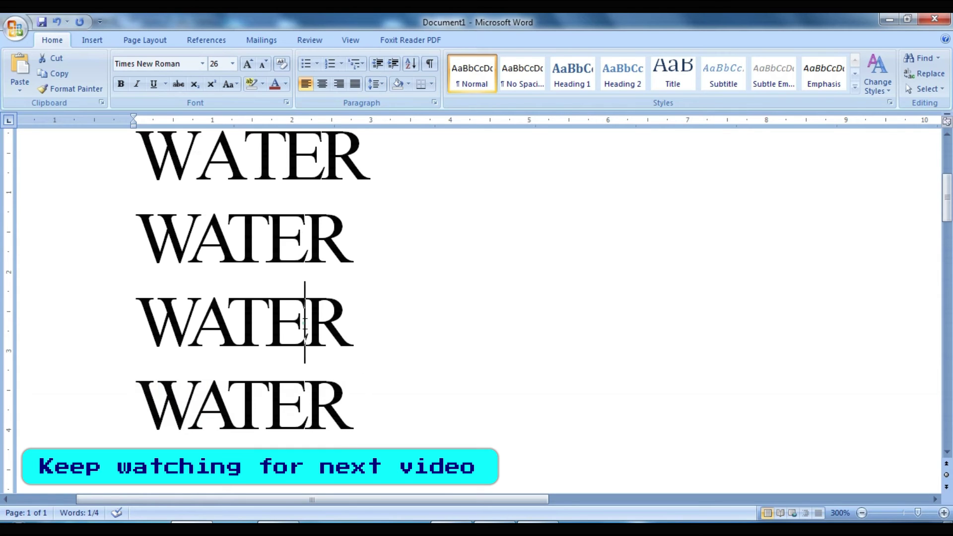
click(286, 102)
click(579, 197)
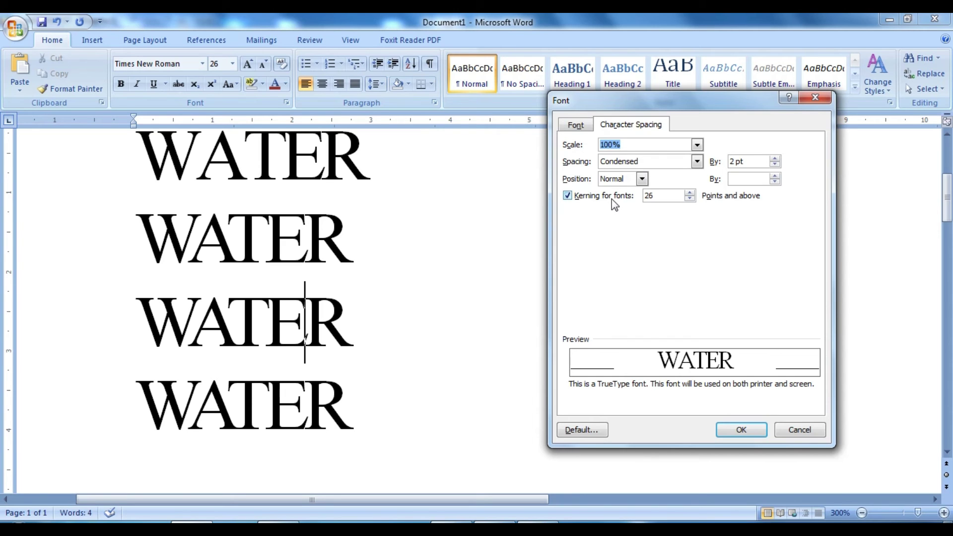
Close the Font dialog and check the fourth WATER's kerning threshold of 20
click(815, 98)
click(265, 404)
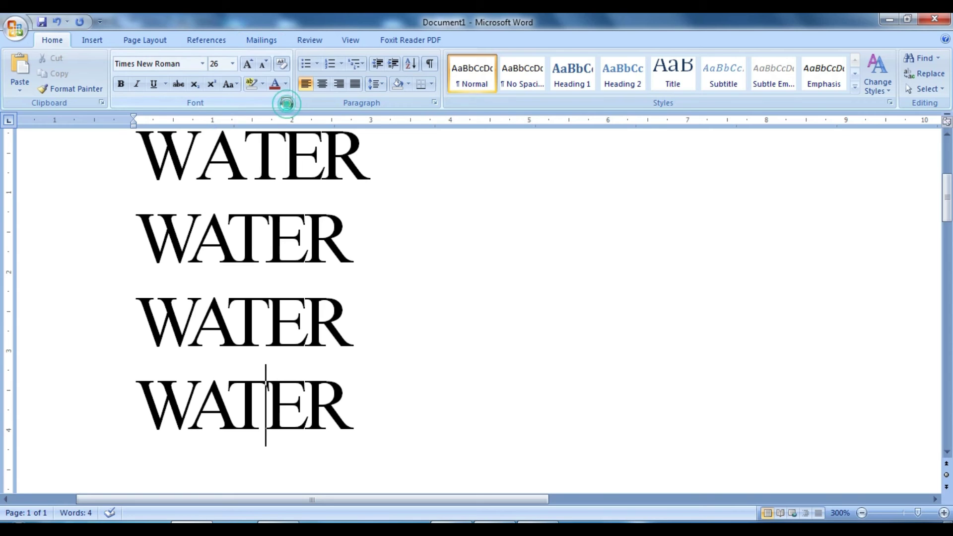
click(287, 103)
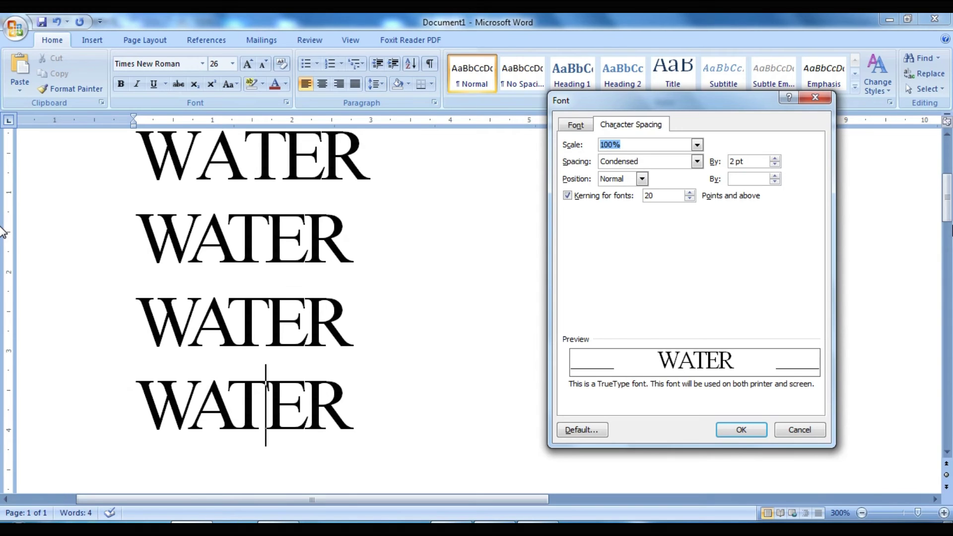
click(815, 97)
Recheck the third WATER's 26-point kerning, cancel unchanged, and select that line
click(302, 317)
click(283, 104)
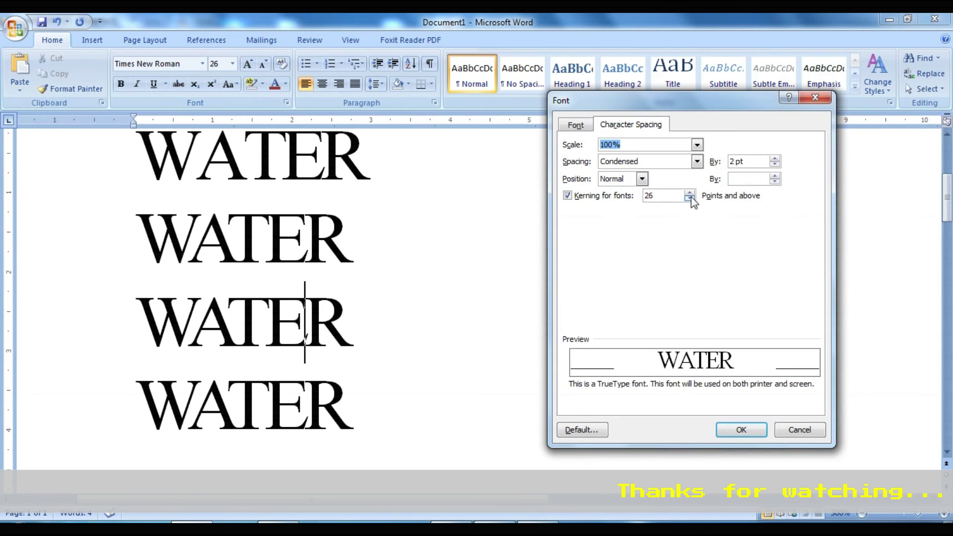
click(796, 429)
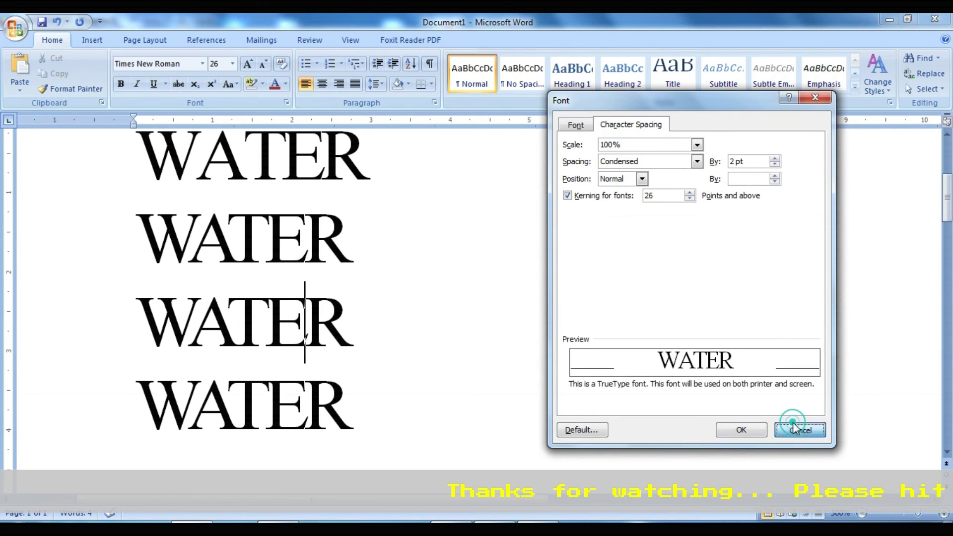
drag(142, 323, 349, 308)
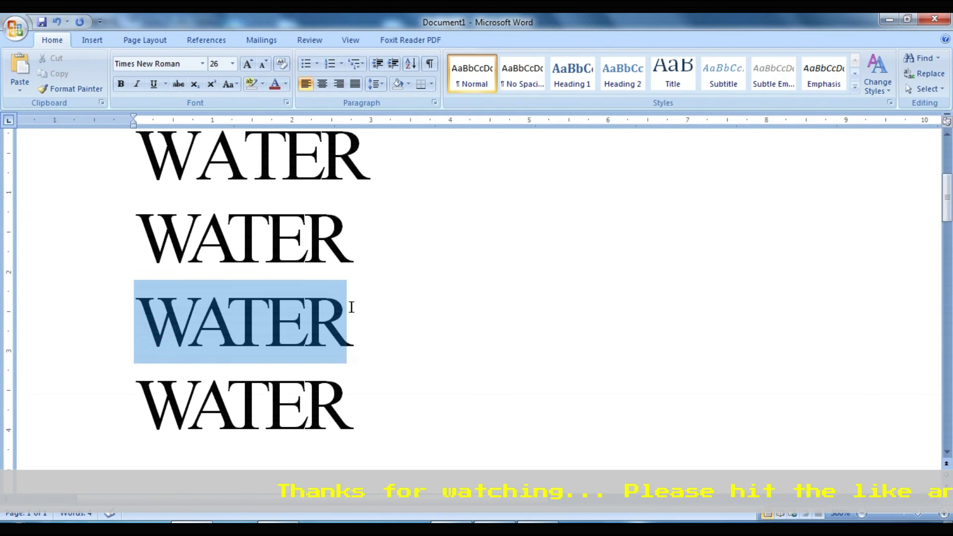
Set the third and fourth WATER lines to 24 pt
click(232, 63)
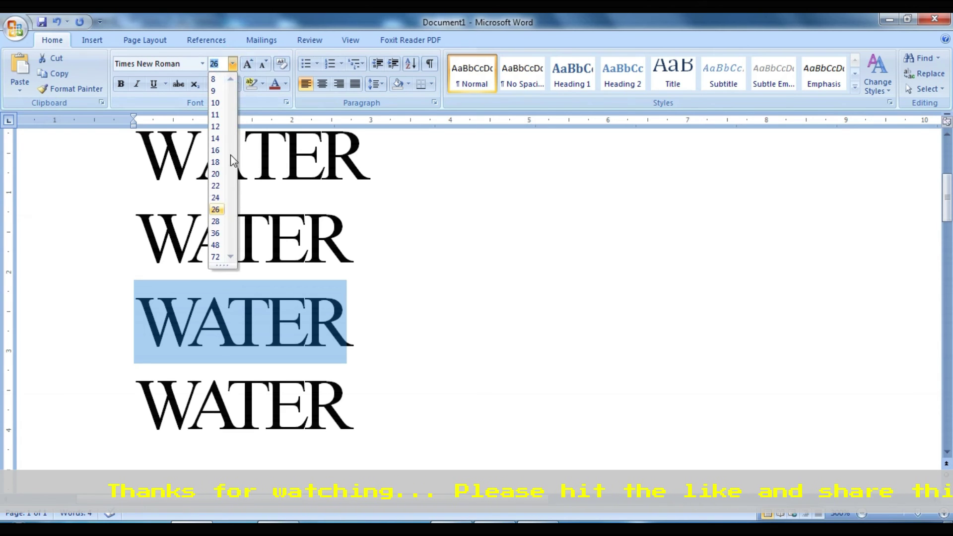
click(217, 198)
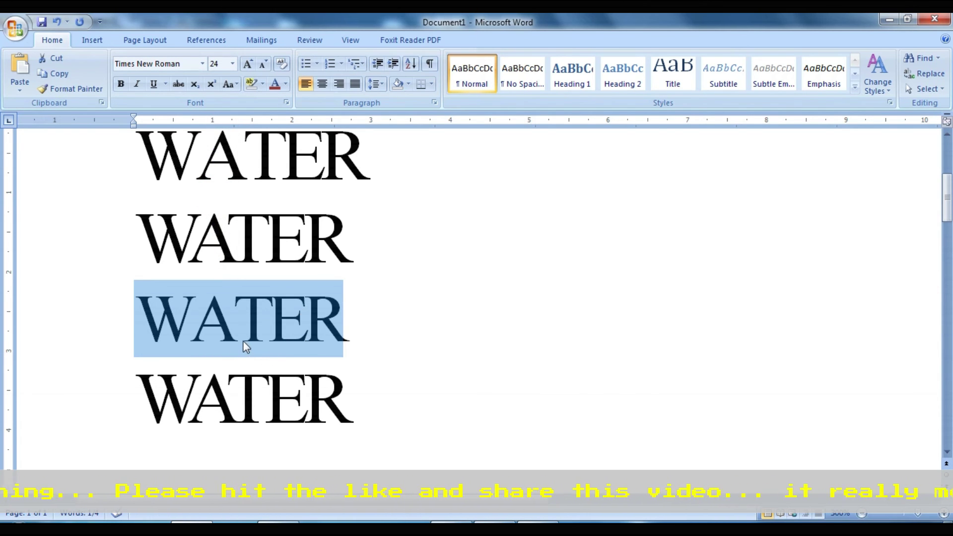
drag(140, 388, 354, 406)
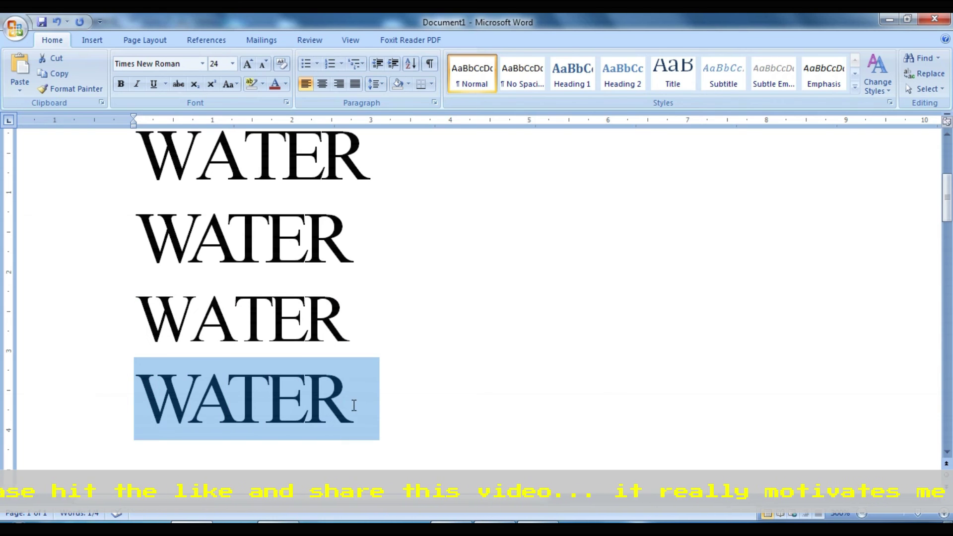
click(232, 63)
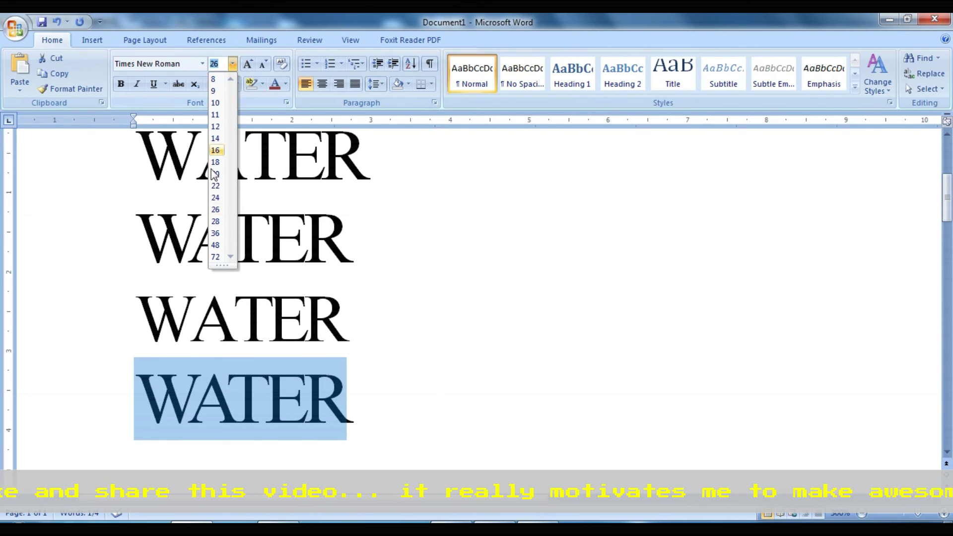
click(213, 198)
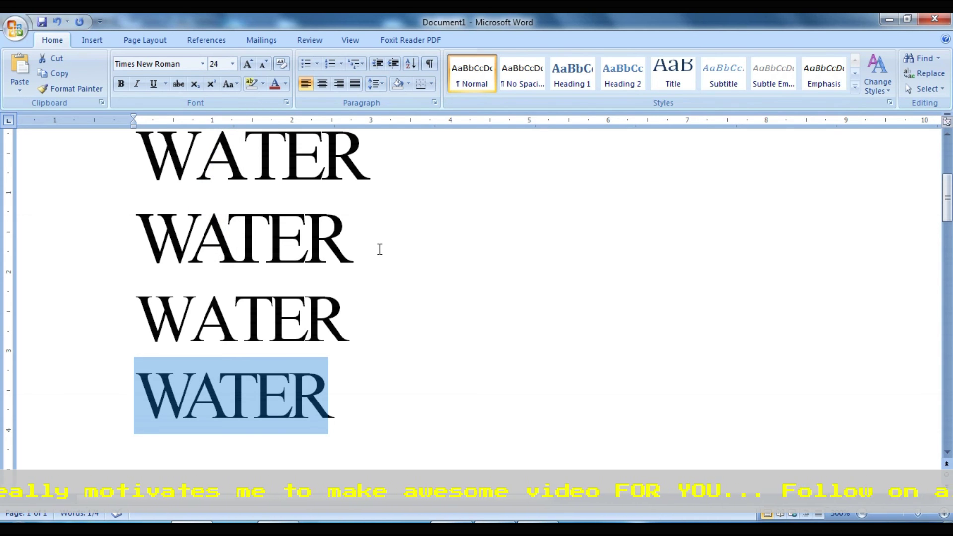
Reduce the fourth and then the third WATER line to 18 pt
click(288, 399)
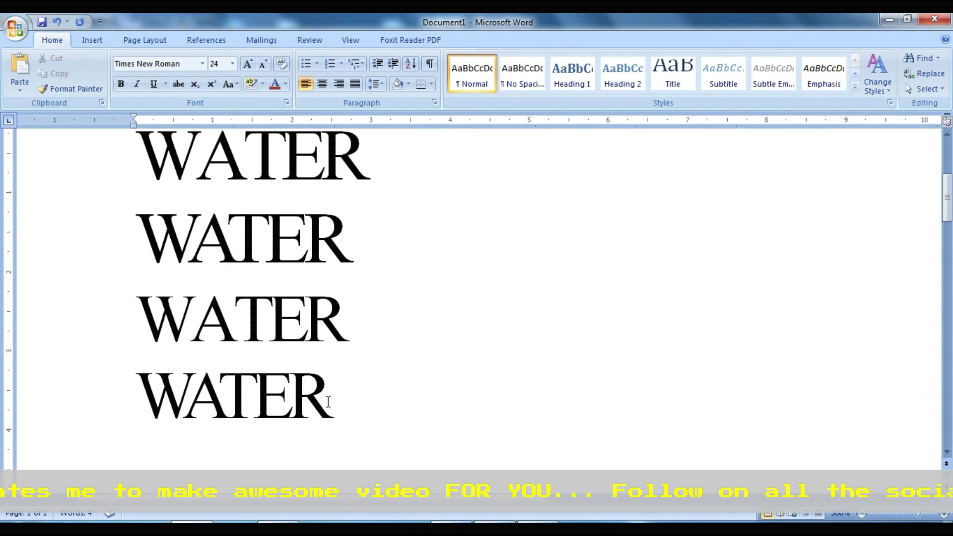
drag(328, 401, 137, 392)
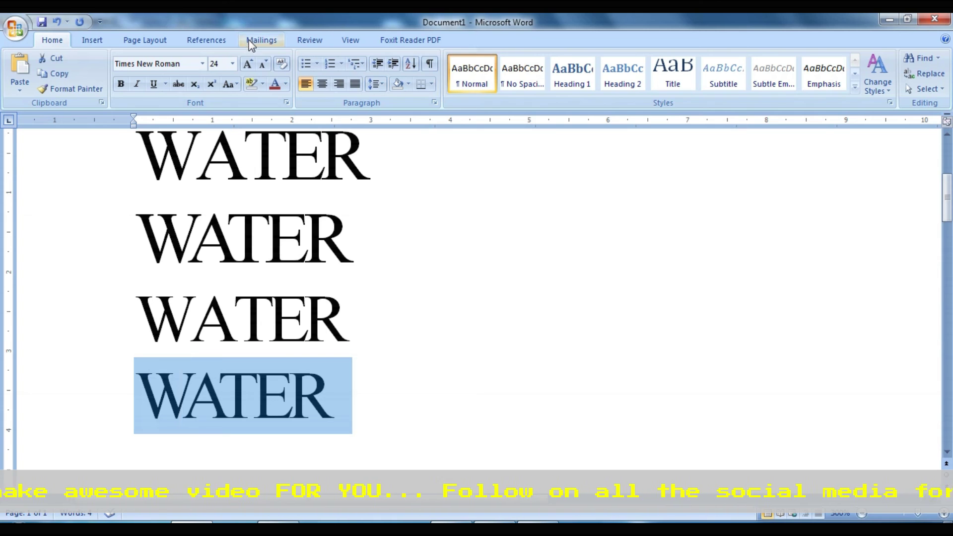
click(233, 64)
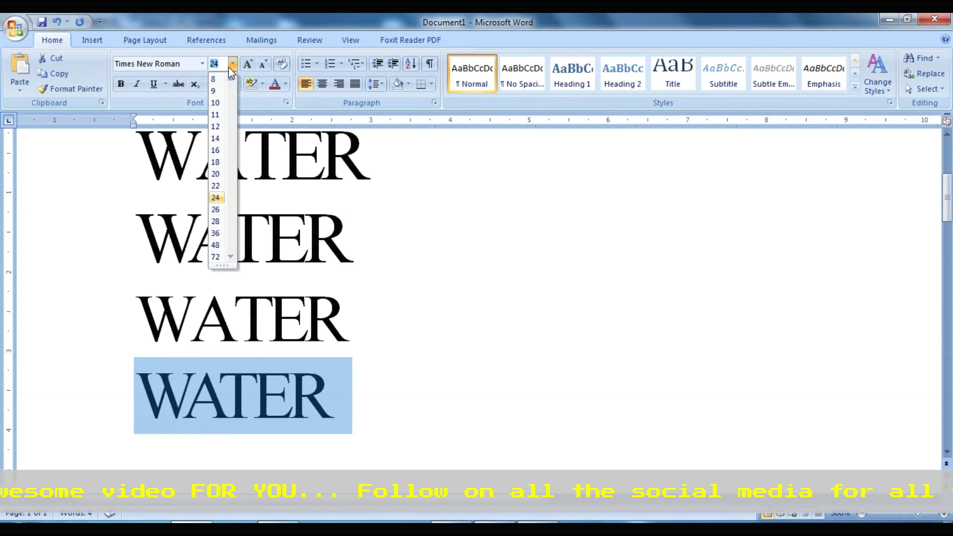
click(215, 163)
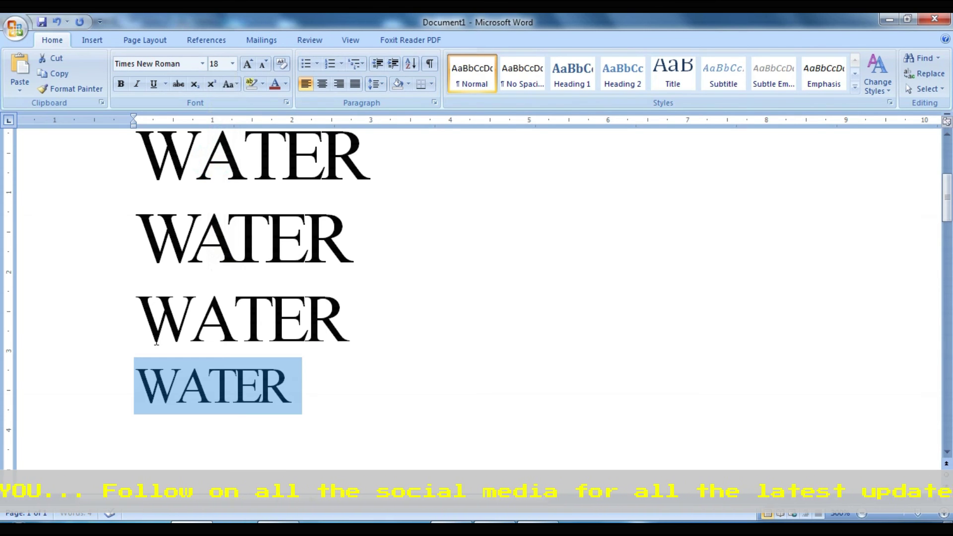
mouse_move(133, 315)
mouse_down()
mouse_move(320, 311)
mouse_move(336, 326)
mouse_up()
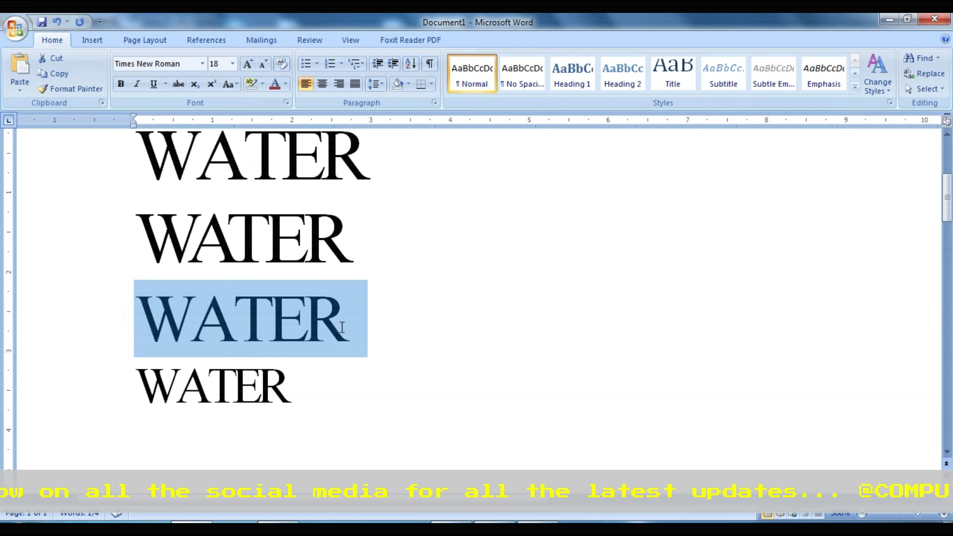
click(232, 64)
click(215, 162)
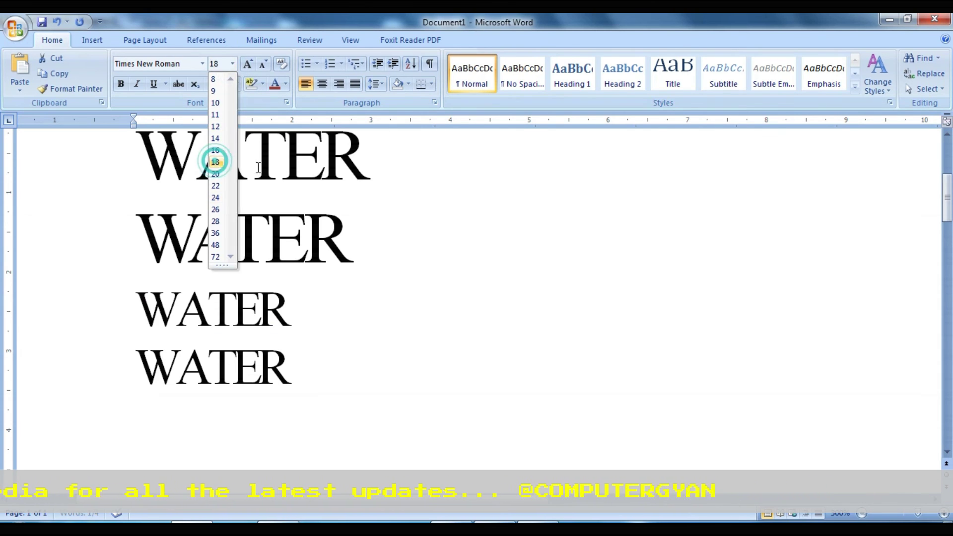
click(299, 378)
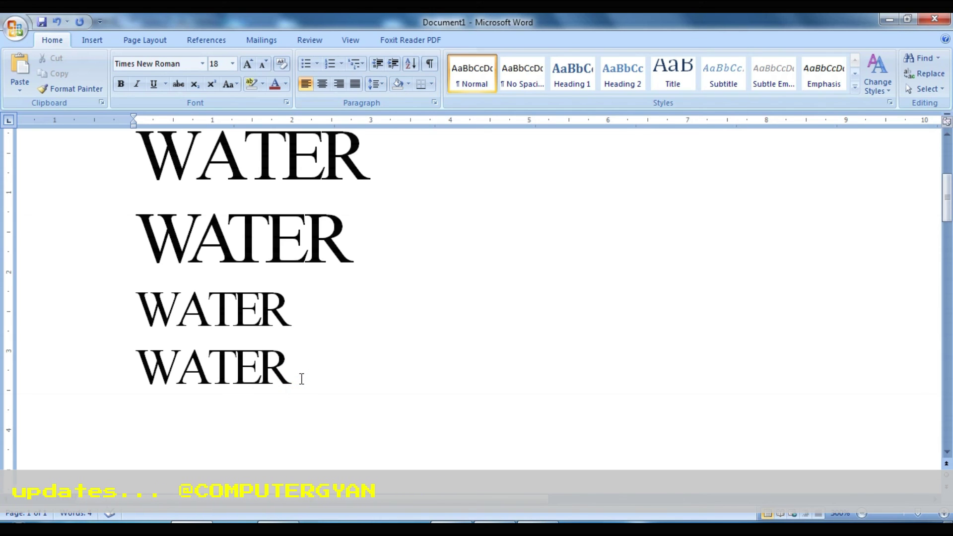
Select the third and fourth WATER lines together and set both to 22 pt
mouse_move(137, 300)
mouse_down()
mouse_move(292, 318)
mouse_move(302, 357)
mouse_up()
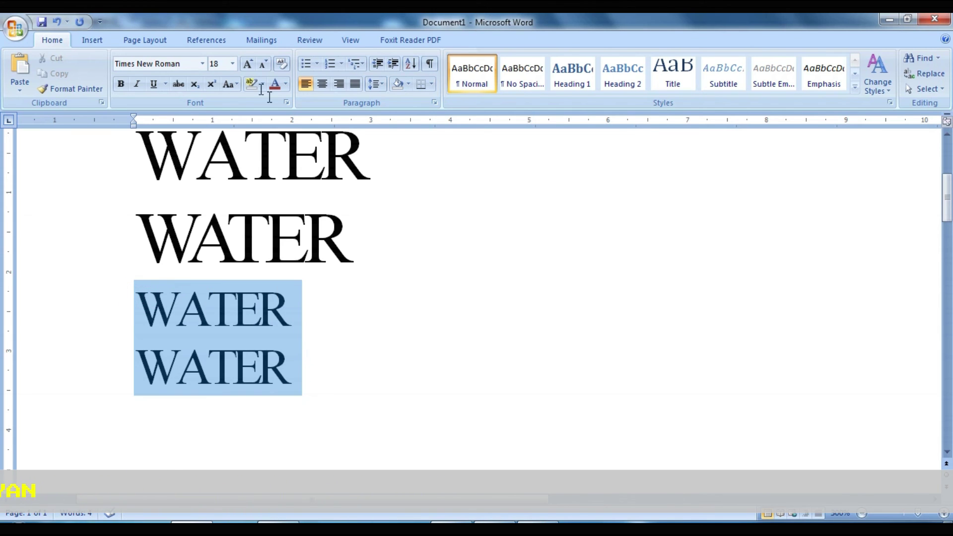
click(232, 63)
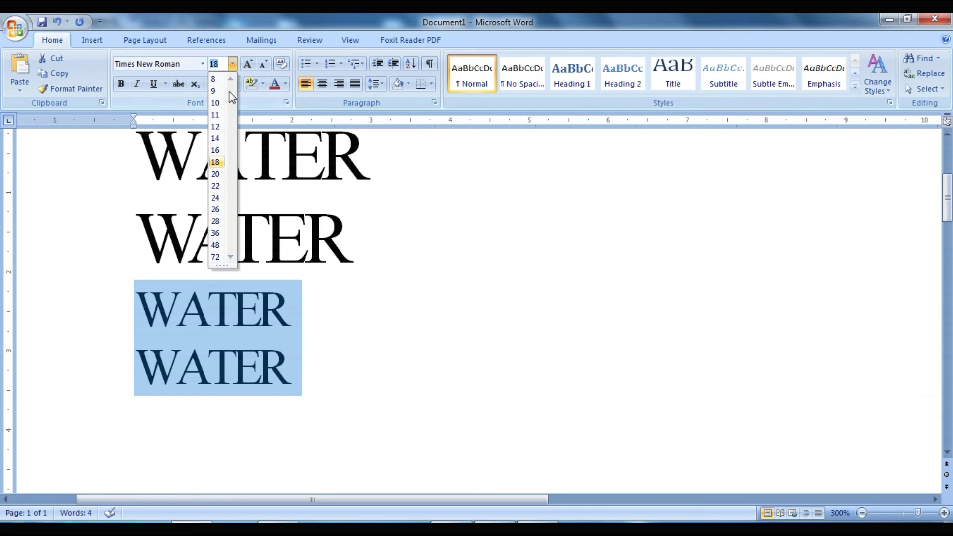
click(216, 186)
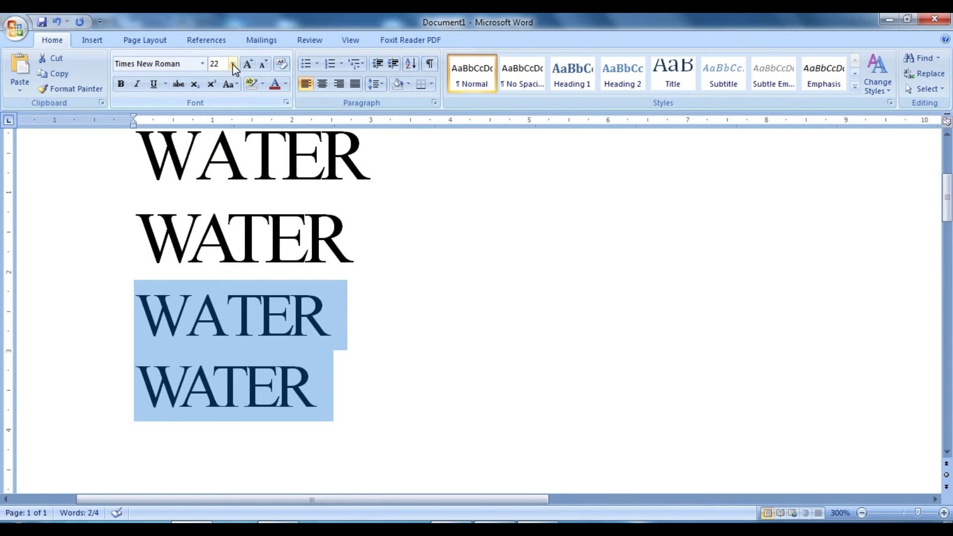
click(331, 386)
click(245, 338)
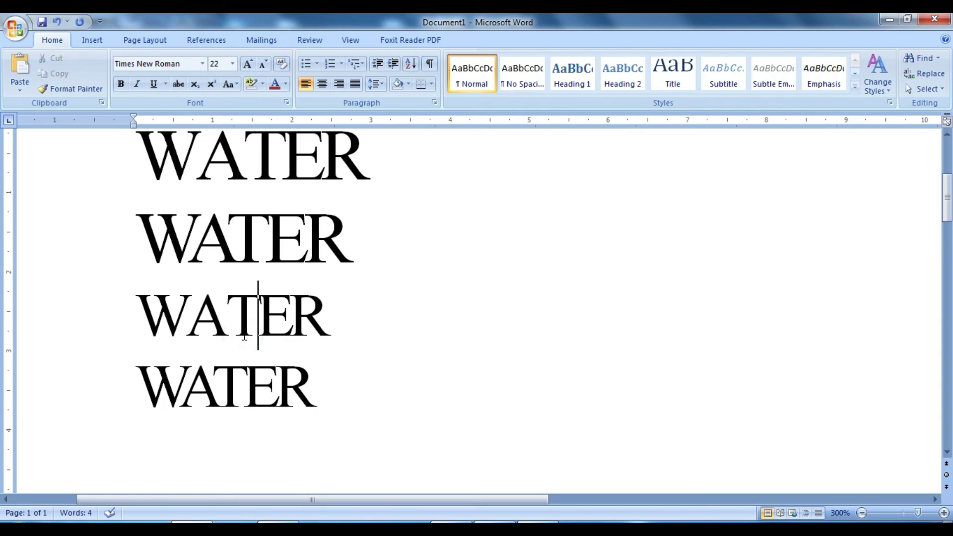
click(225, 391)
click(288, 100)
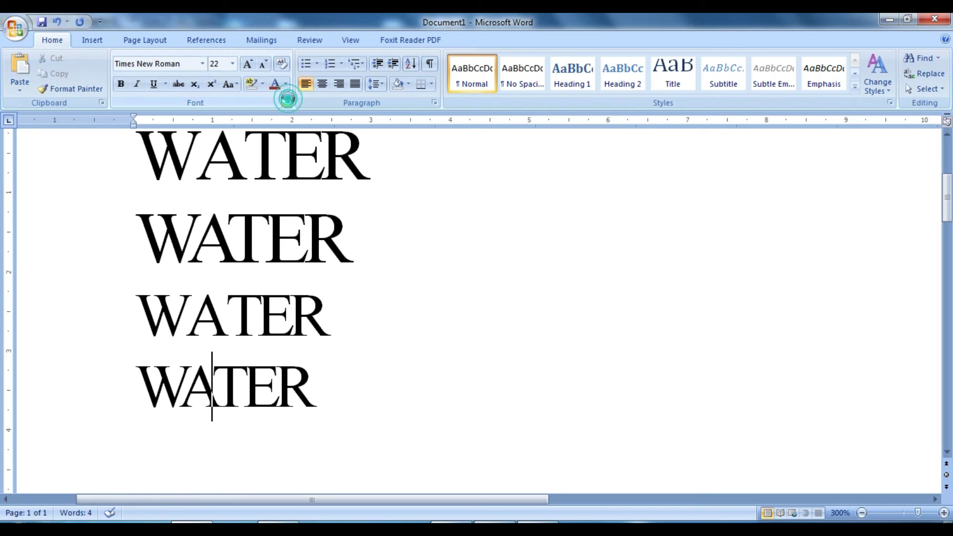